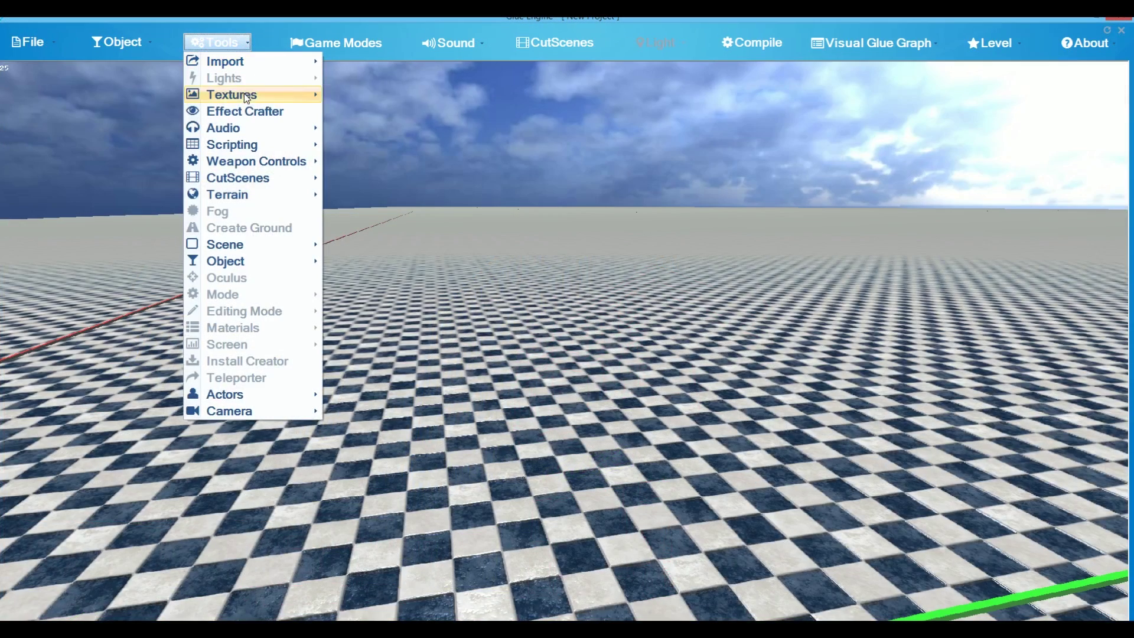
Change the checkered ground's texture to the grass image save2.png.
mouse_move(247, 98)
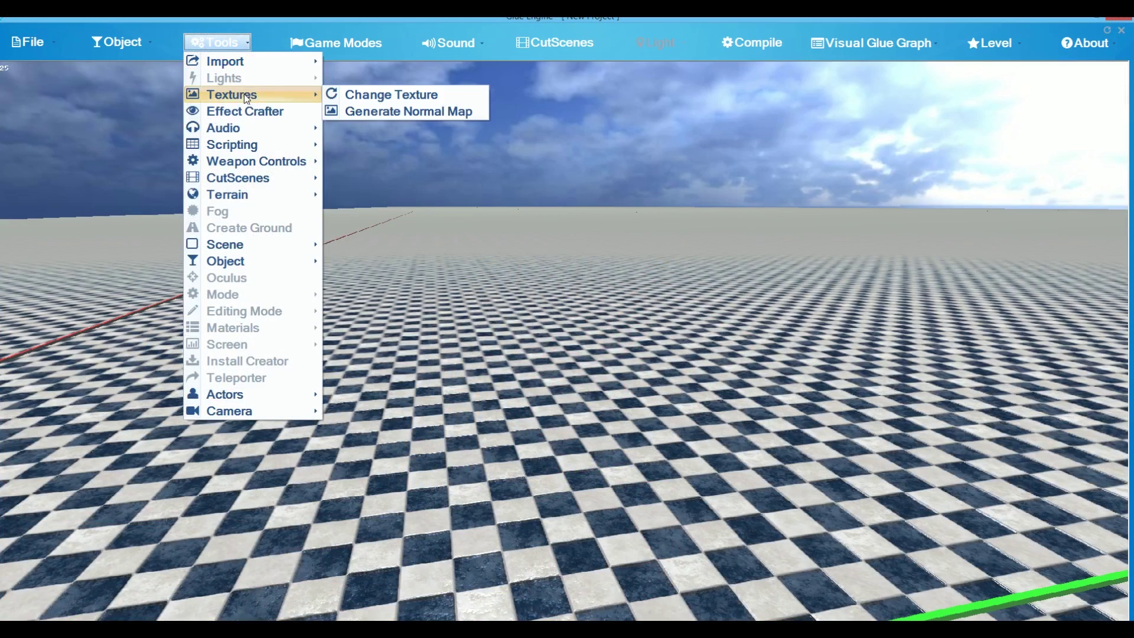
left_click(356, 96)
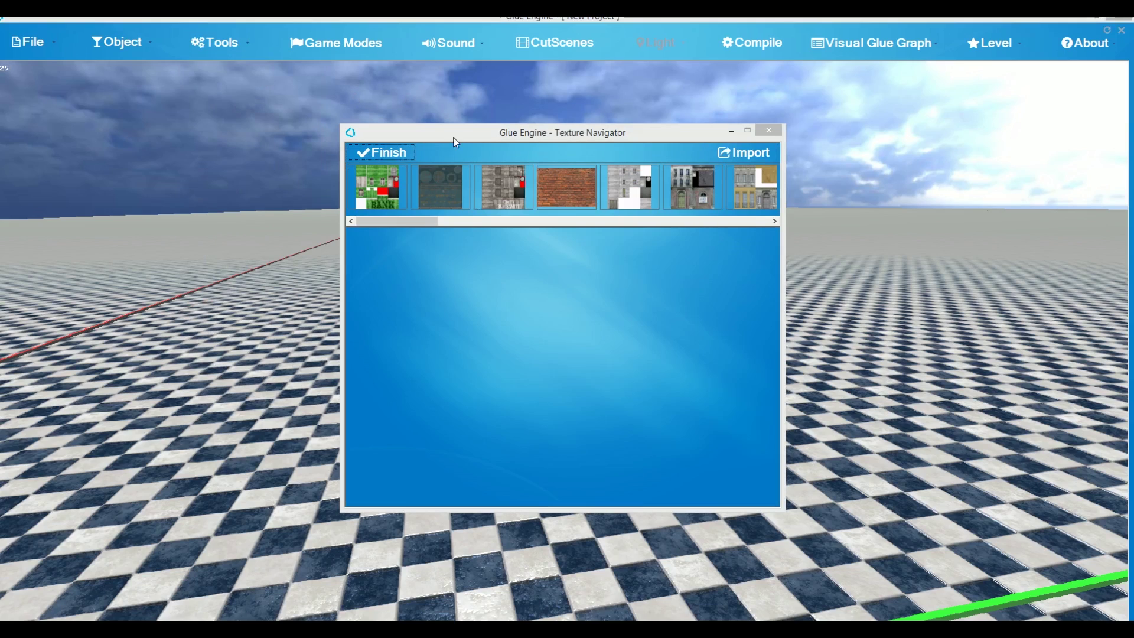
left_click(712, 222)
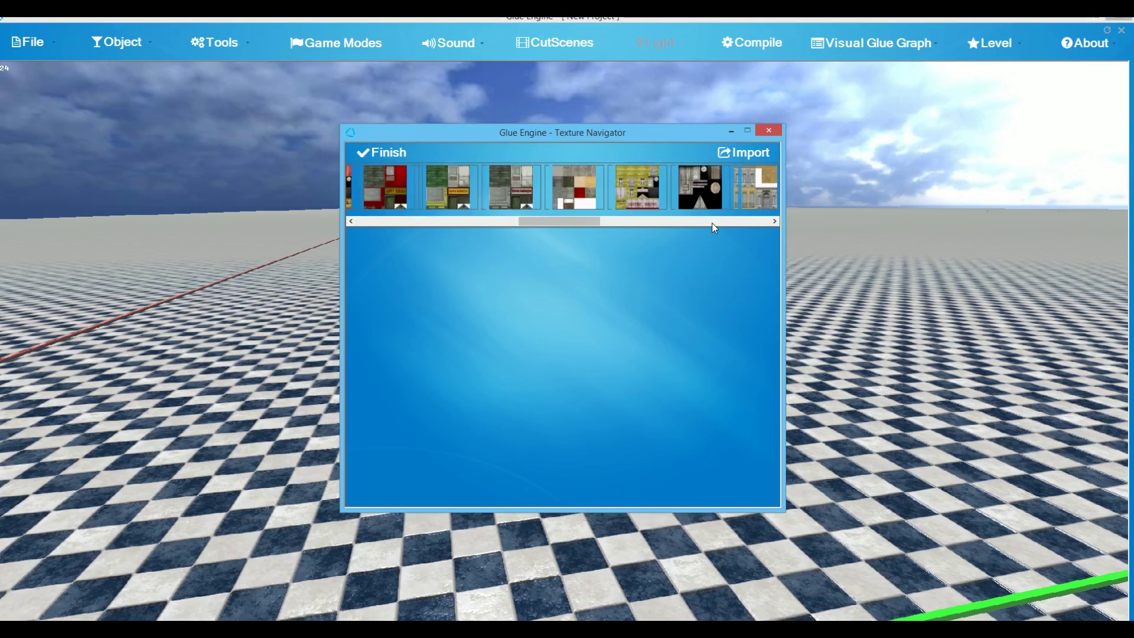
left_click(711, 222)
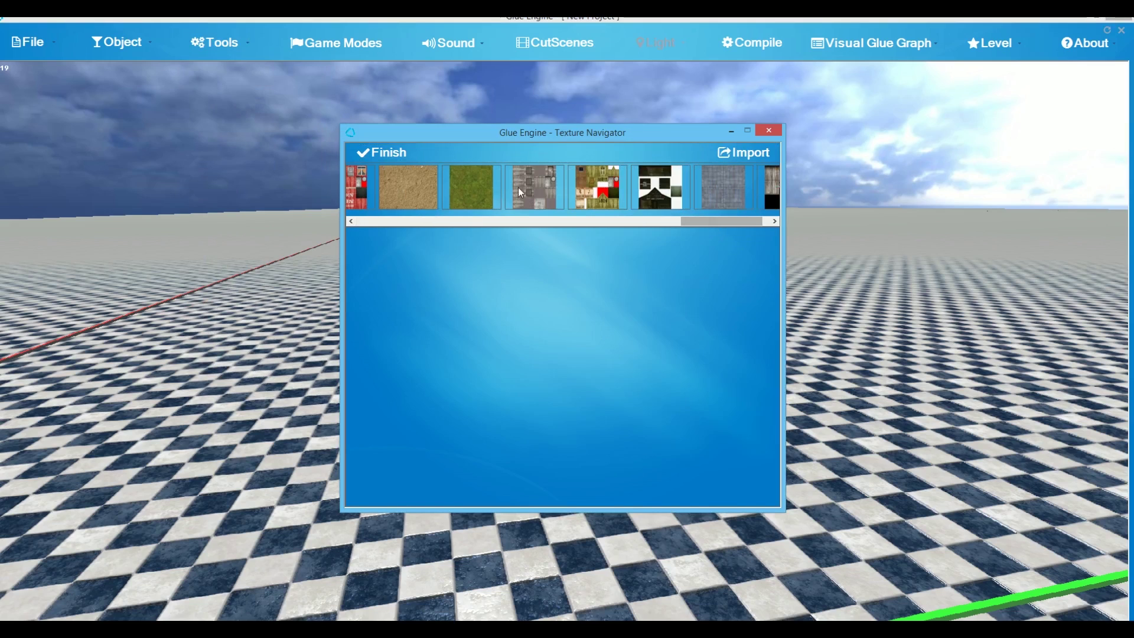
left_click(481, 190)
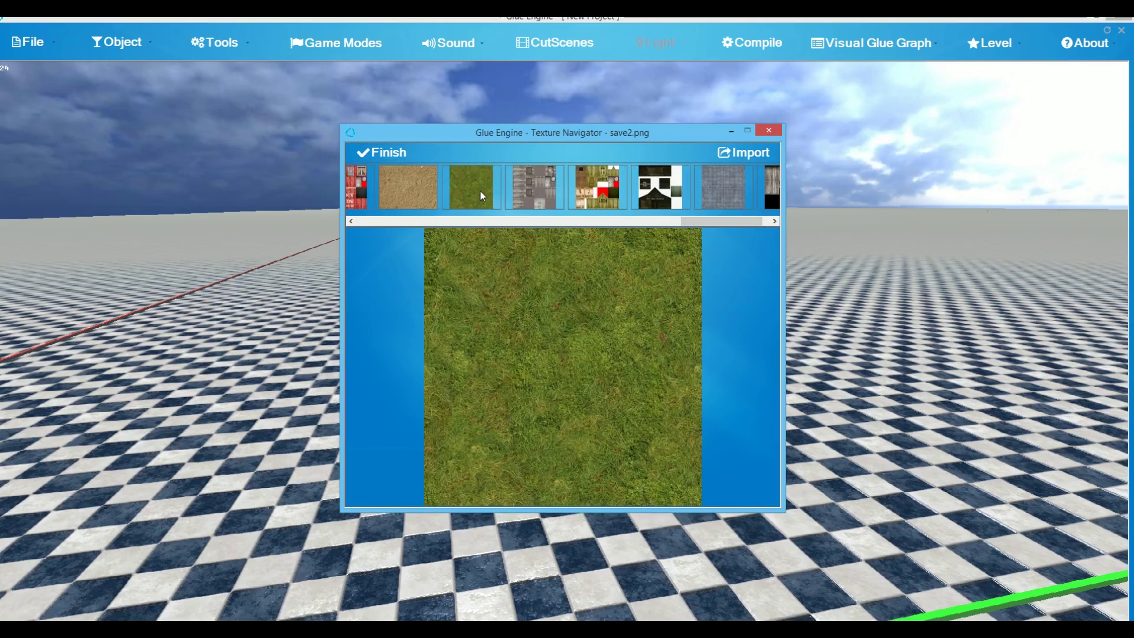
left_click(390, 154)
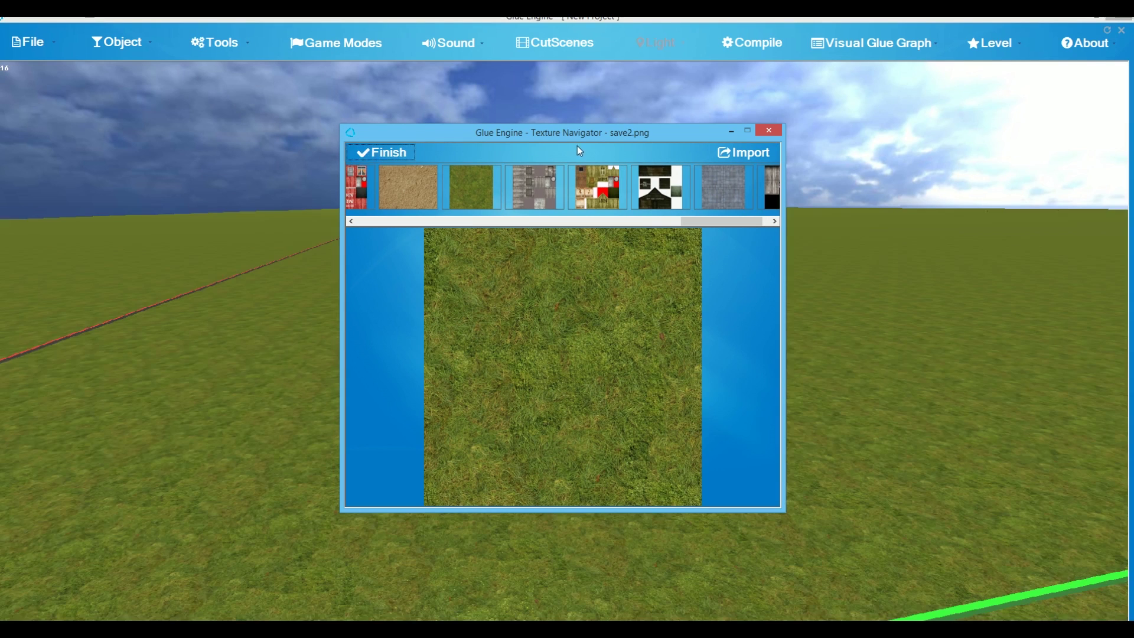
left_click_drag(679, 137, 751, 131)
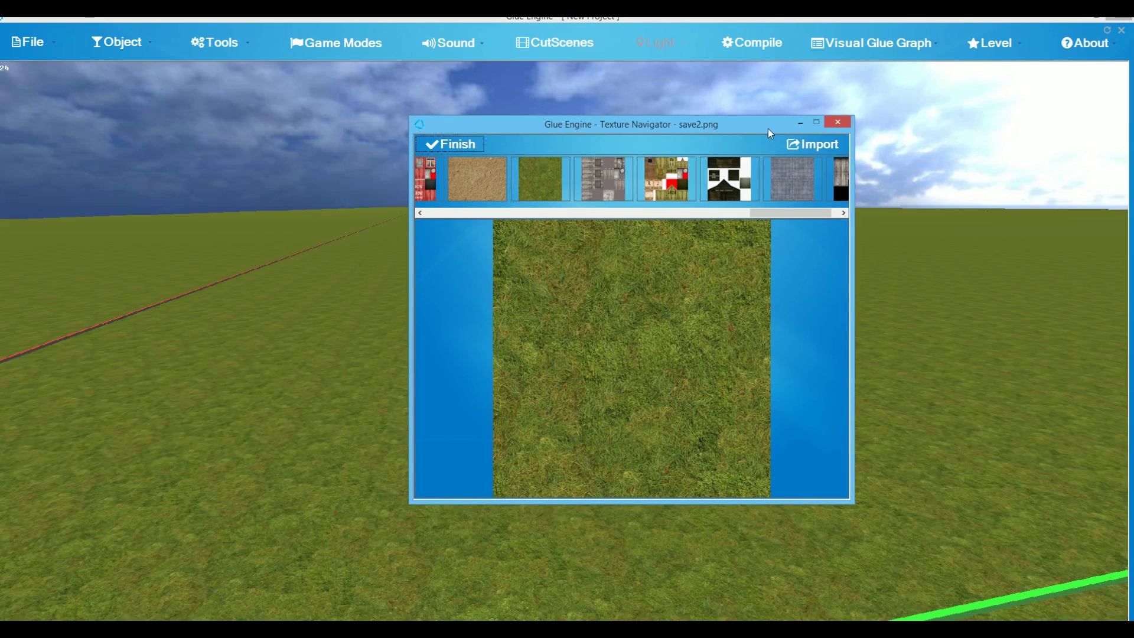
left_click(797, 123)
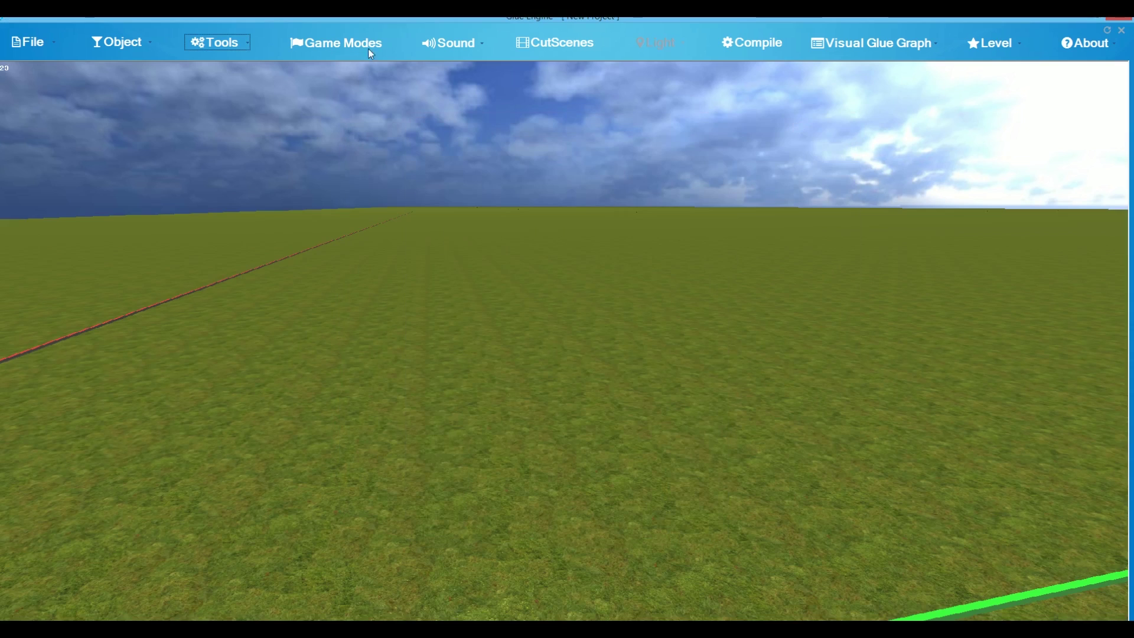
Import the church model from the model library into the scene.
left_click(249, 43)
mouse_move(247, 62)
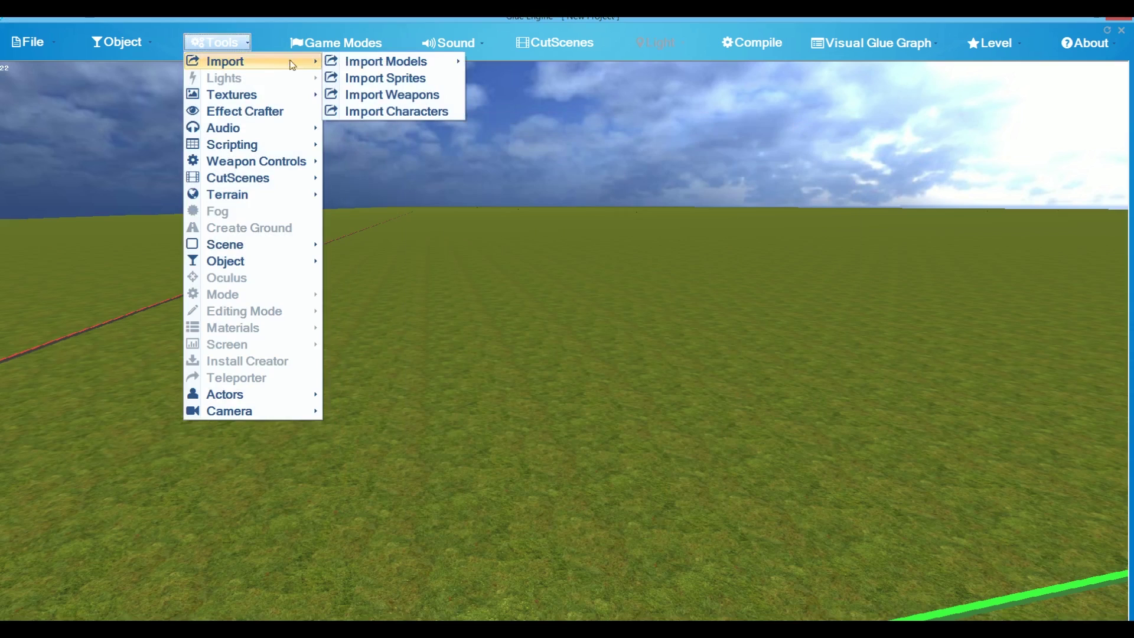
mouse_move(364, 69)
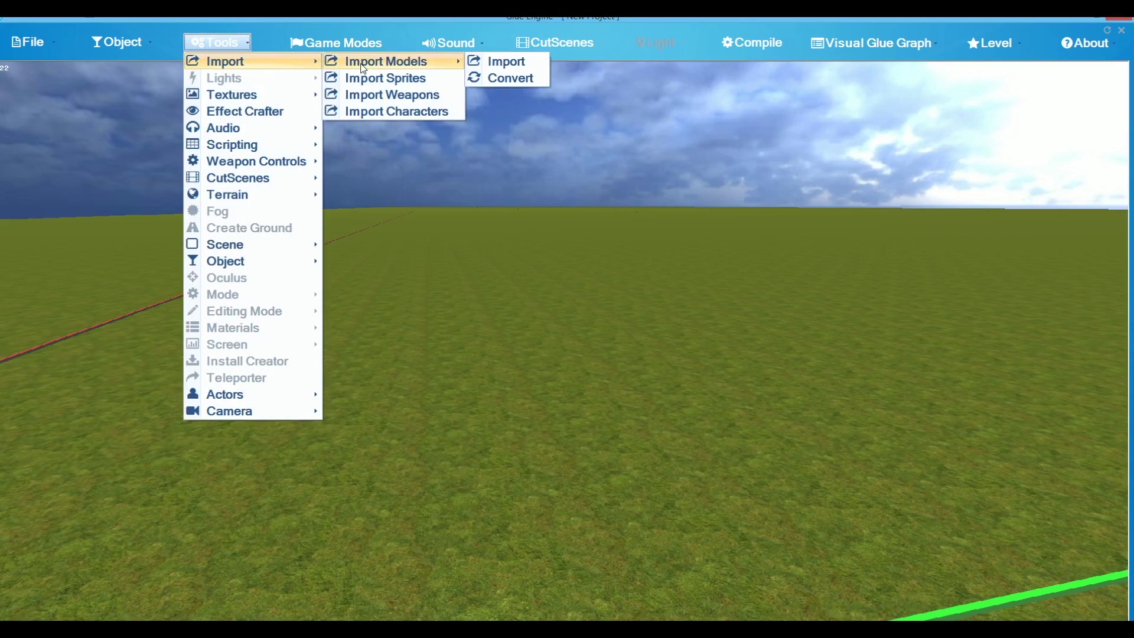
left_click(495, 62)
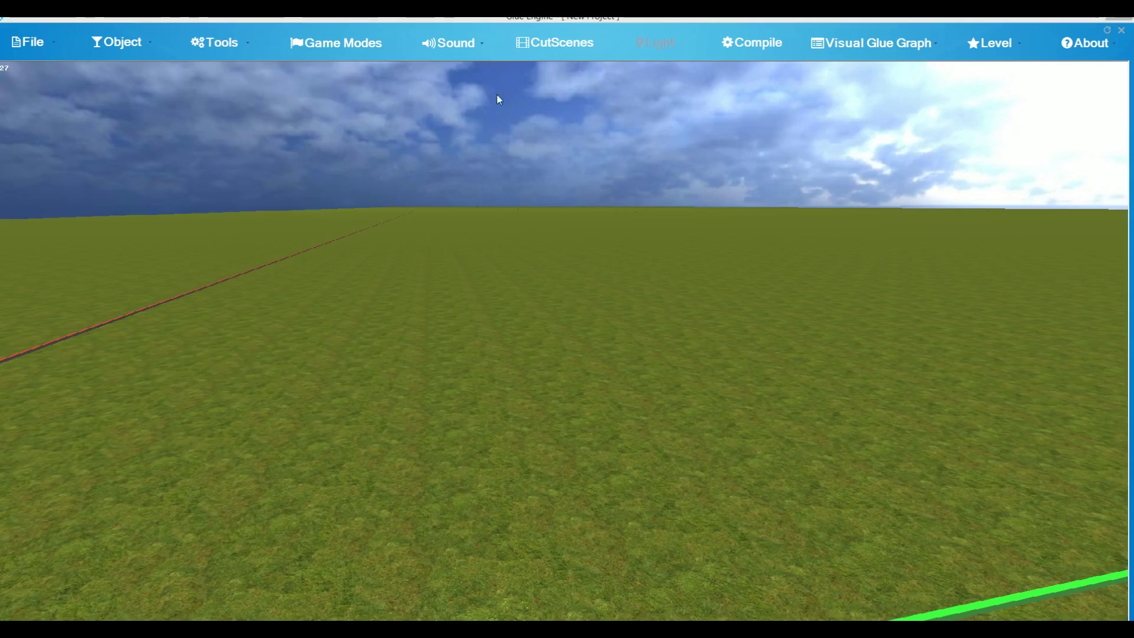
right_click_drag(498, 95, 556, 254)
key("s")
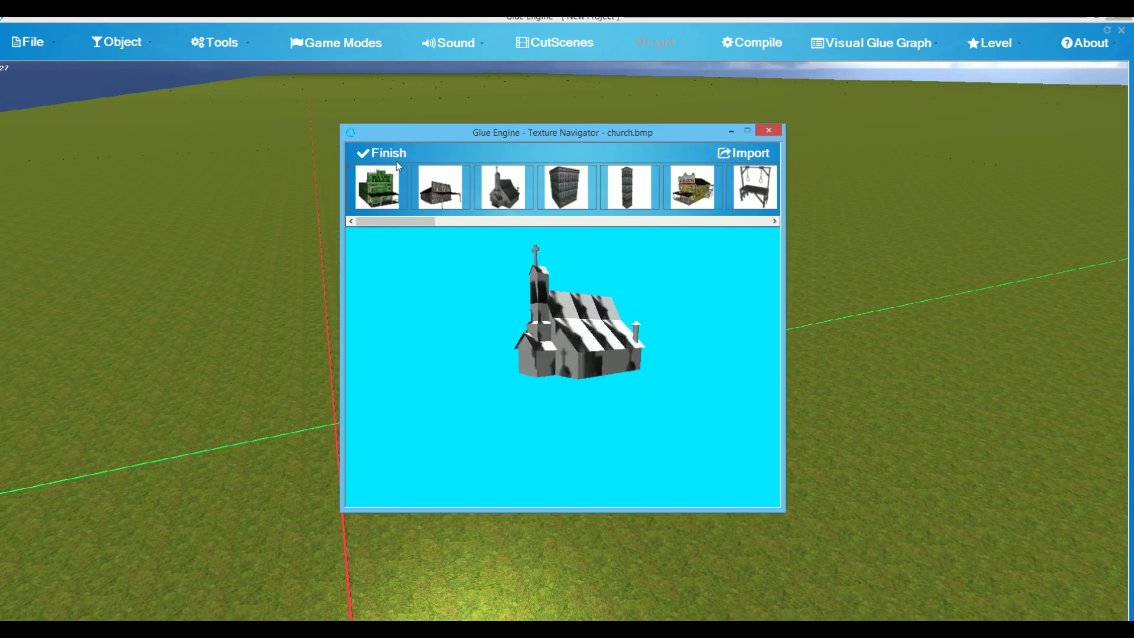
left_click(395, 157)
left_click(735, 130)
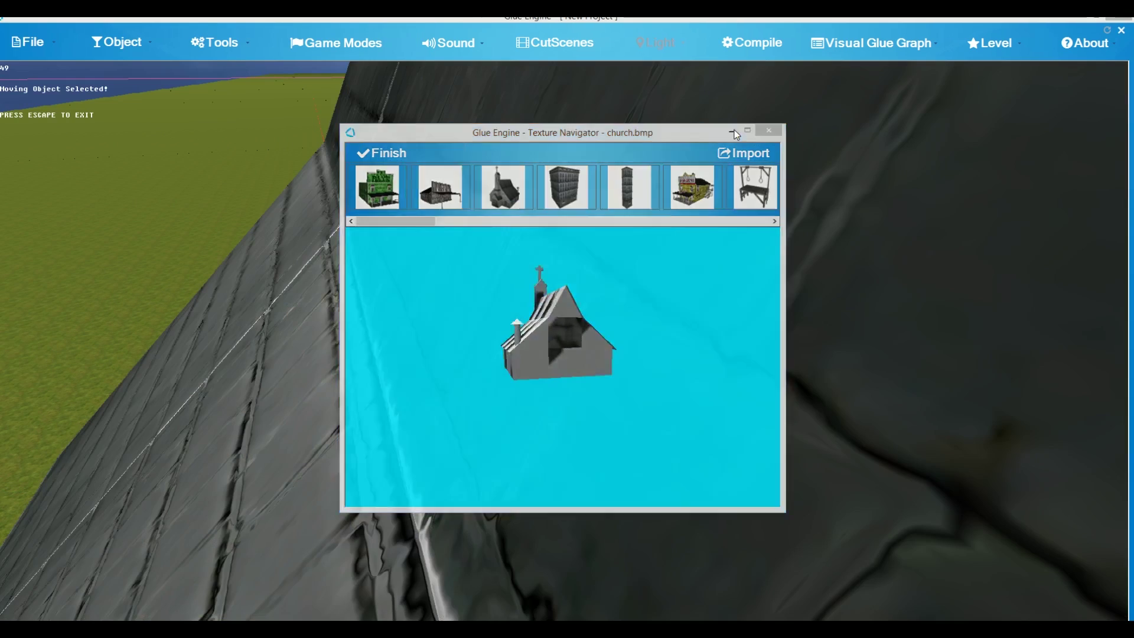
Retexture the church with storage.png, inspect it from several sides, and finish placing it.
key("s")
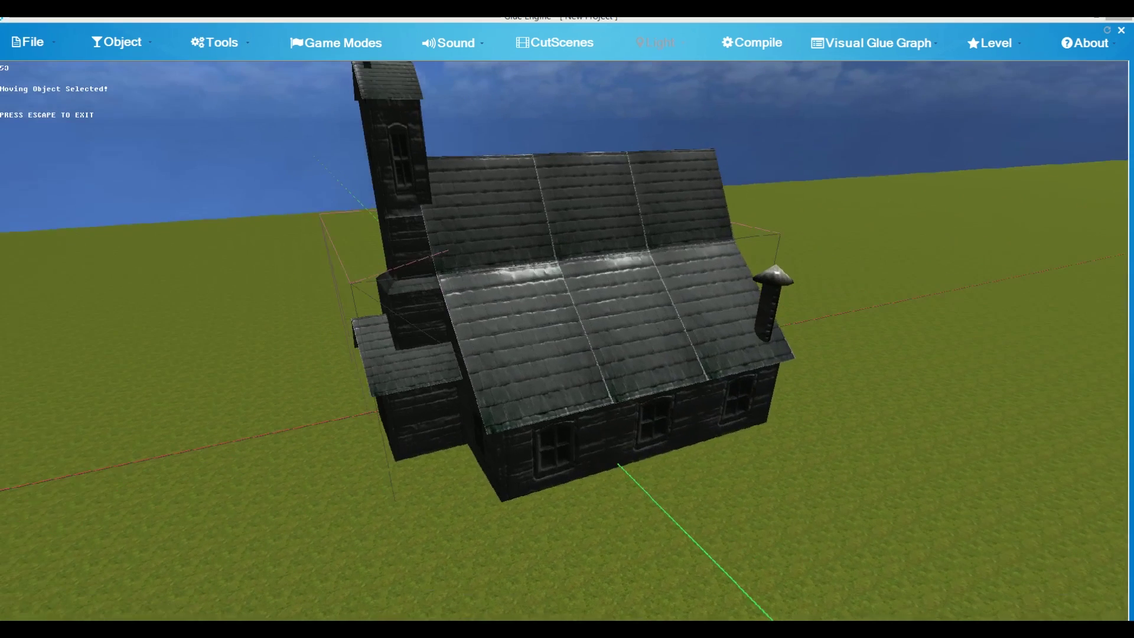
key("t")
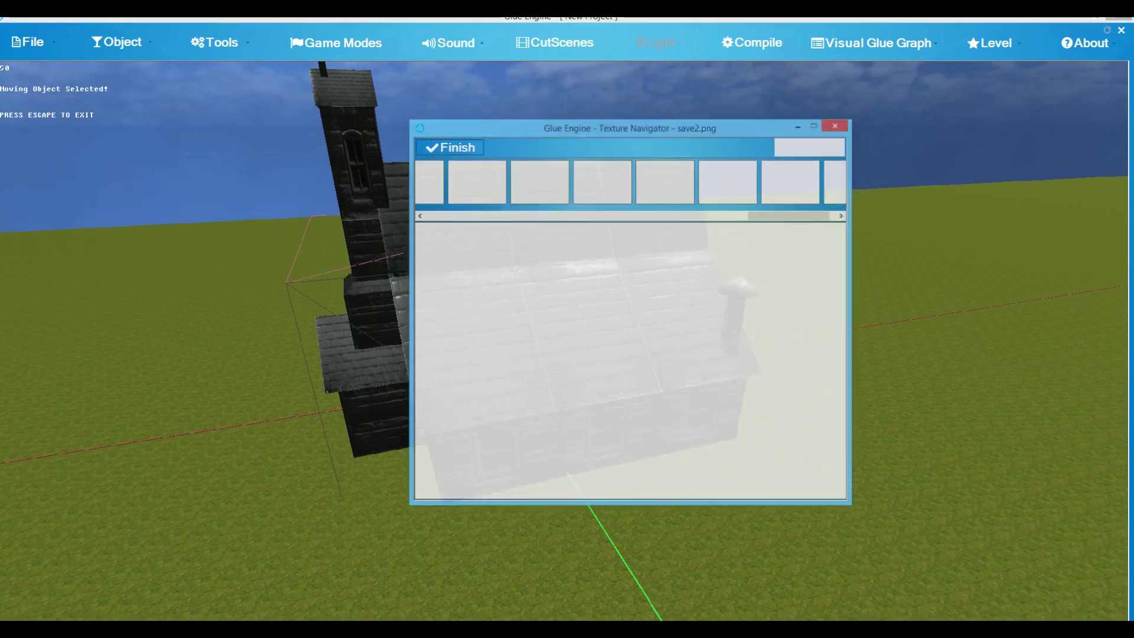
left_click(747, 192)
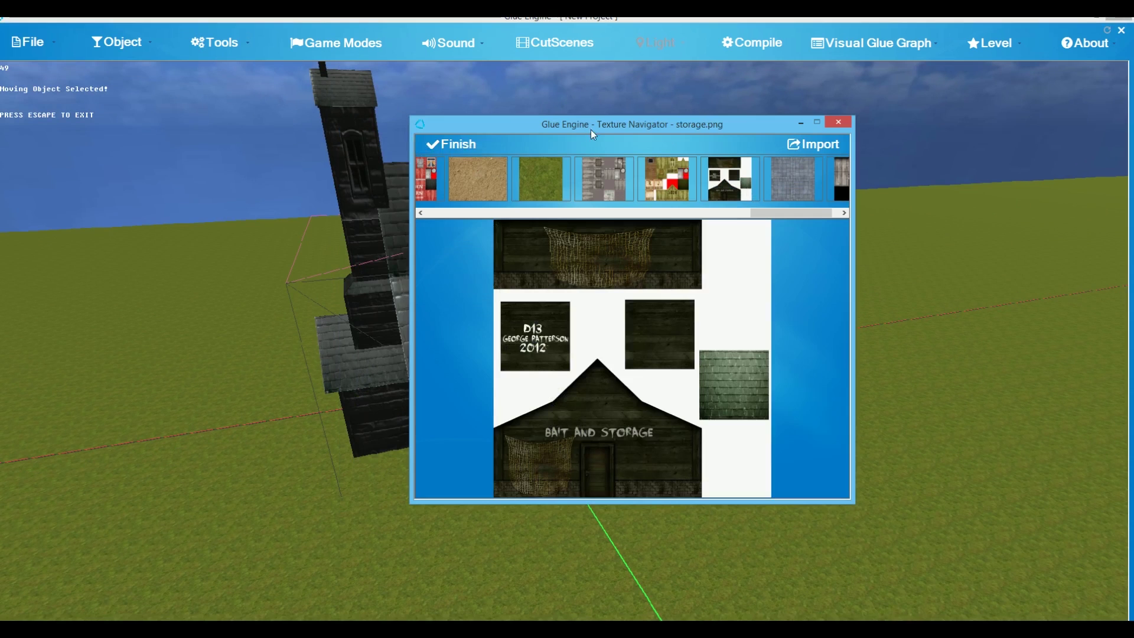
left_click_drag(591, 129, 690, 480)
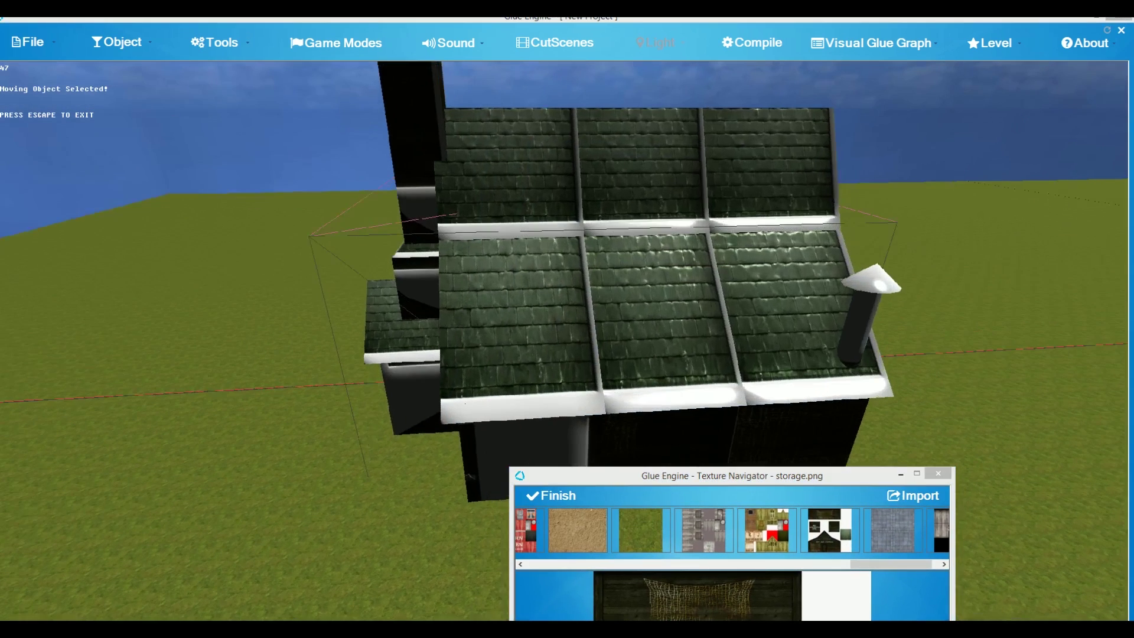
key("a")
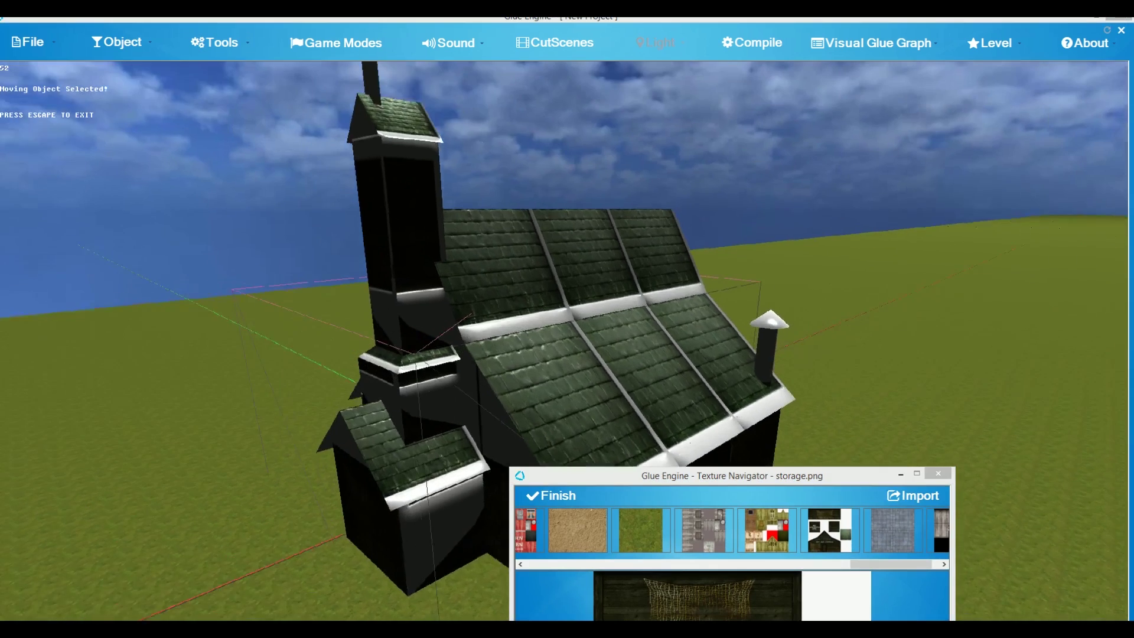
key("a")
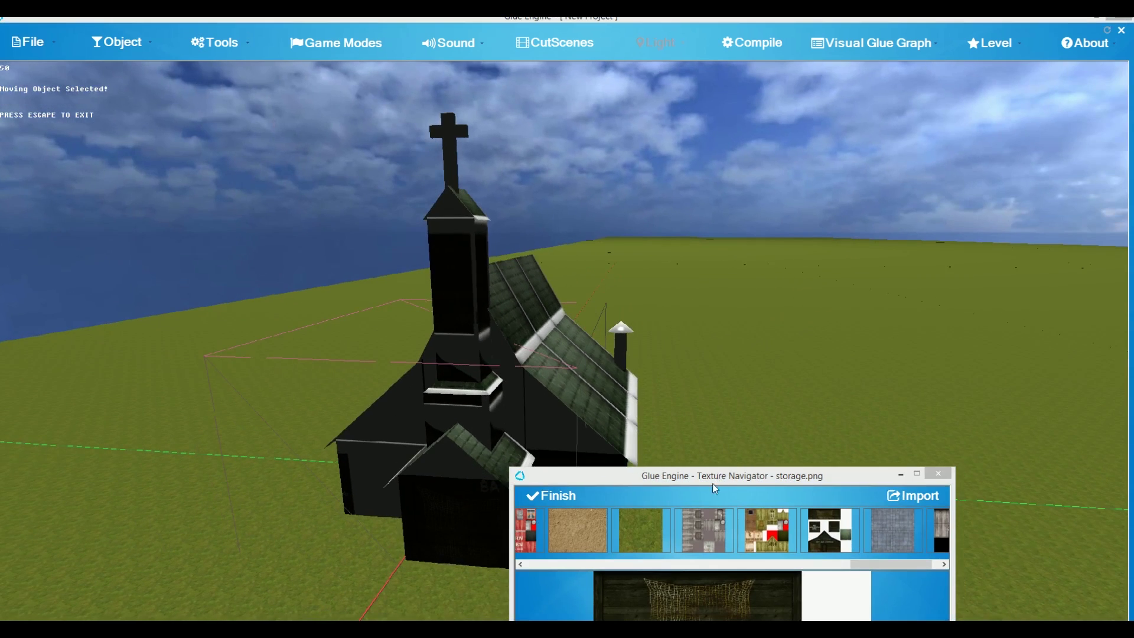
left_click_drag(712, 484, 731, 220)
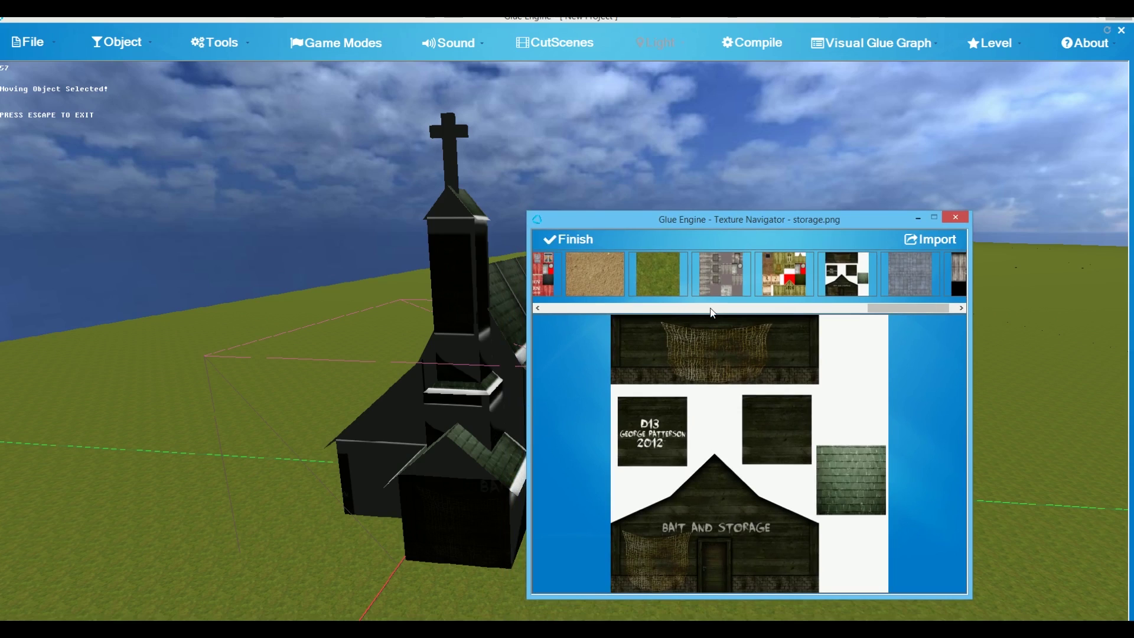
key("Escape")
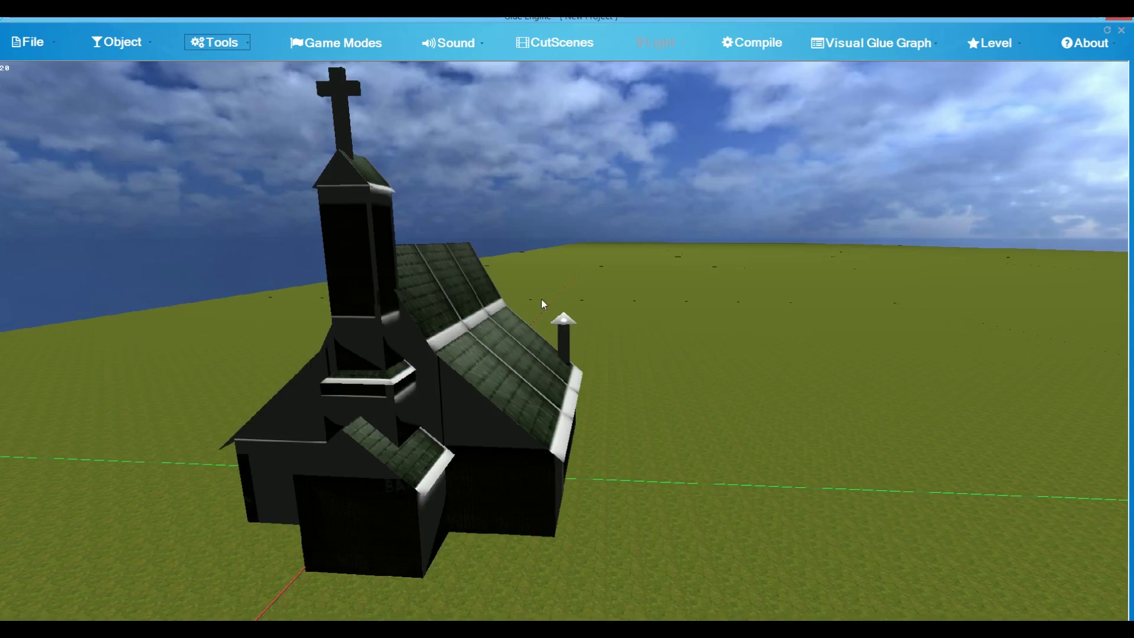
Import the Saloon.x model file from the saloon folder into the model library.
key("Down")
key("Right")
key("Up")
key("Left")
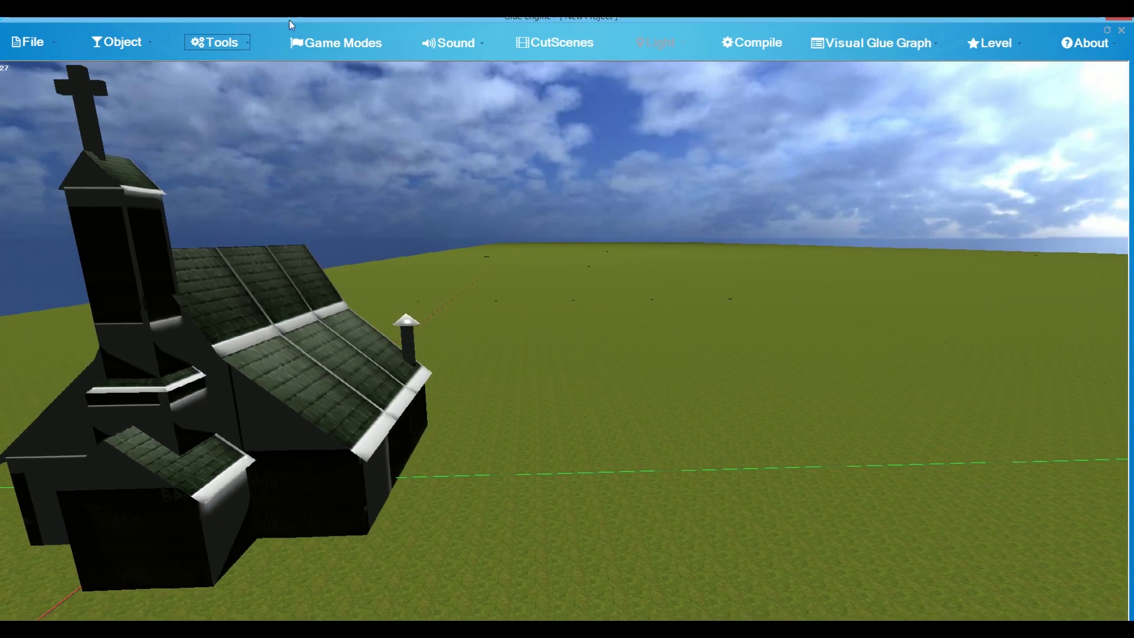
left_click(217, 42)
mouse_move(237, 61)
mouse_move(377, 64)
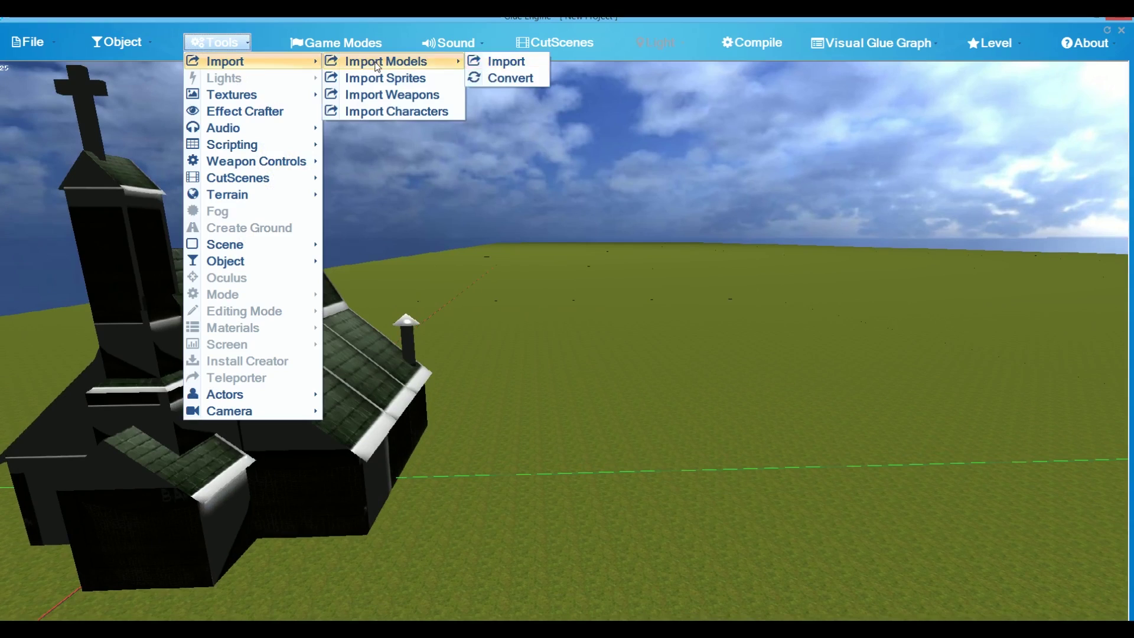
left_click(506, 61)
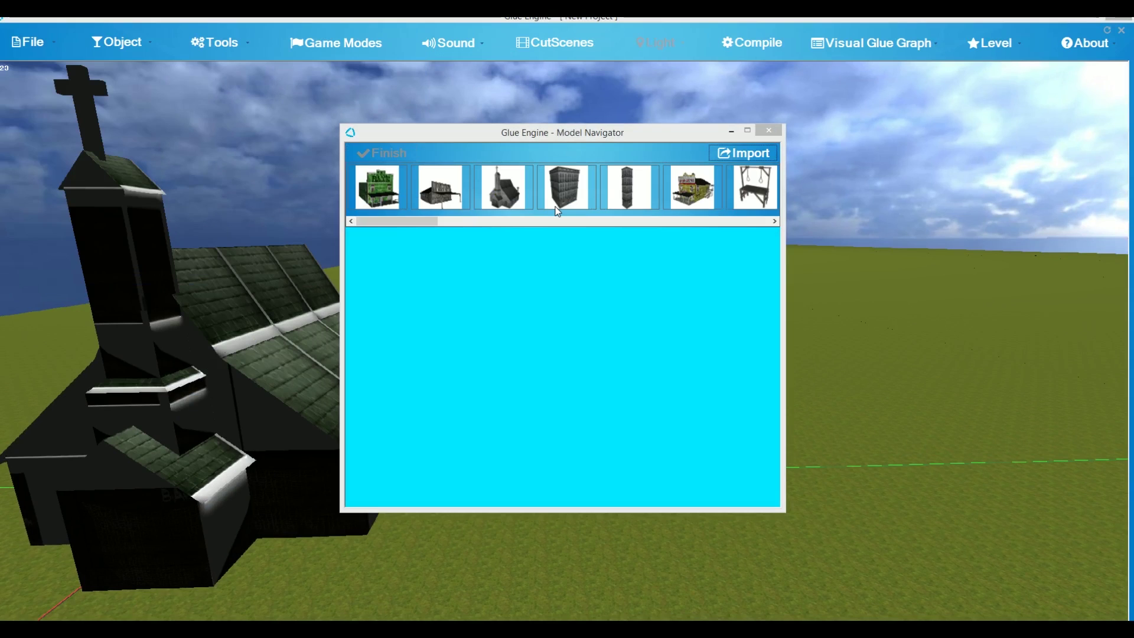
left_click(728, 155)
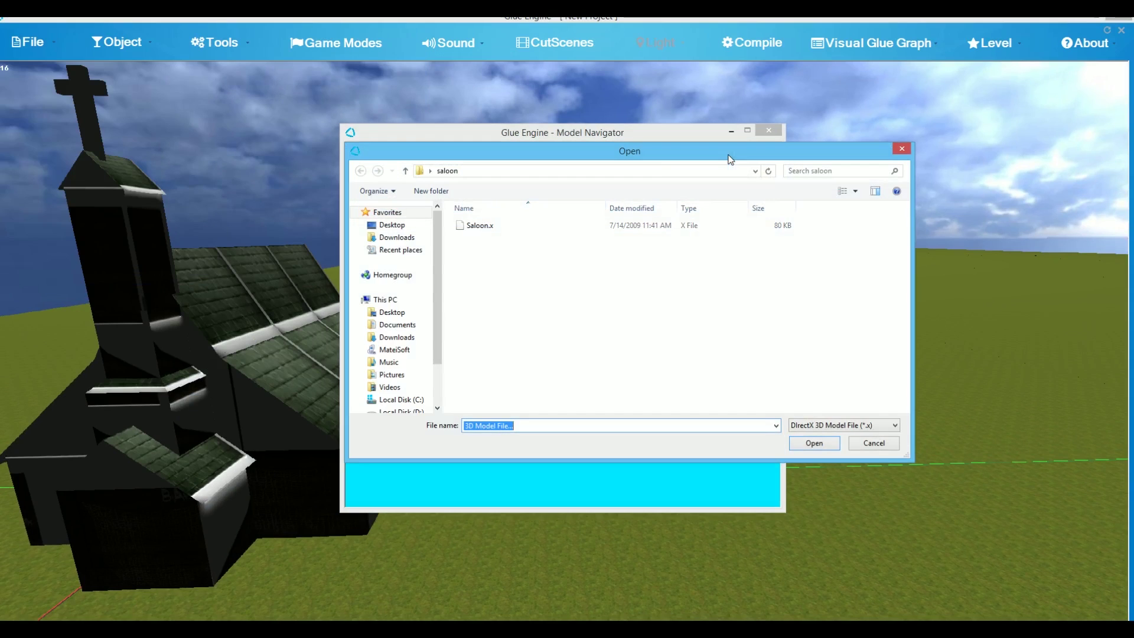
left_click(481, 226)
double_click(482, 227)
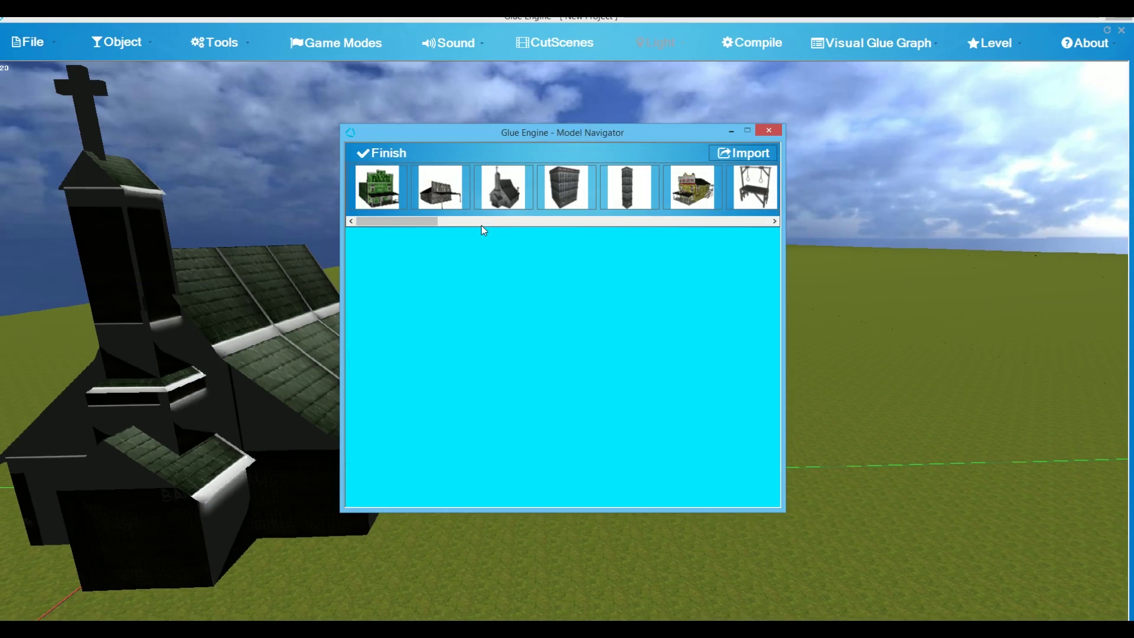
left_click(385, 152)
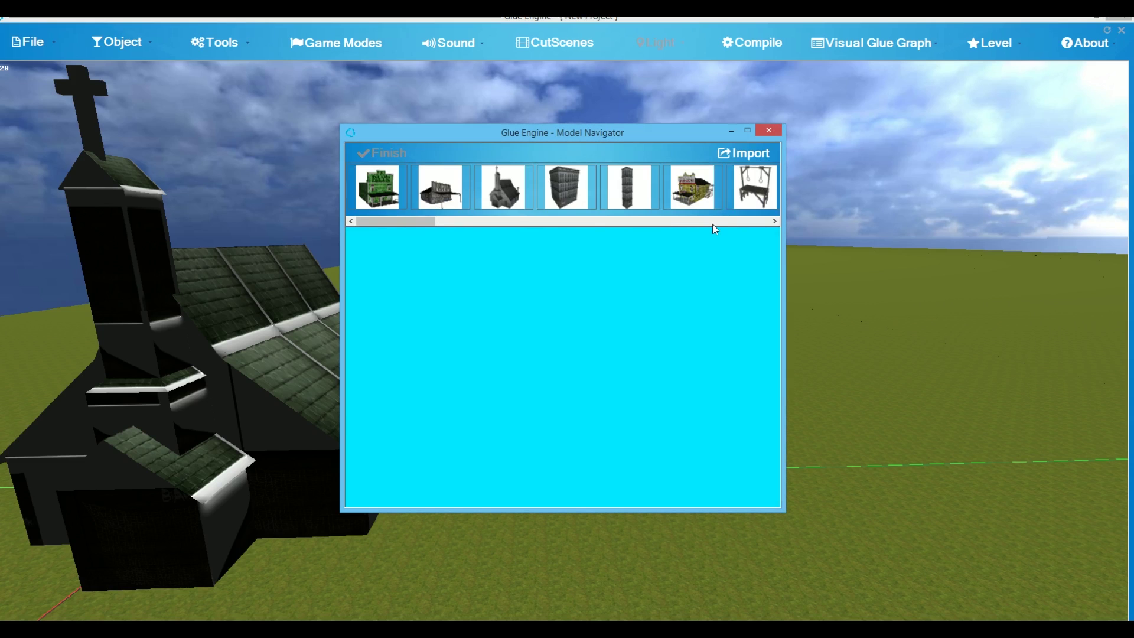
Add the Saloon model from the library to the scene and view its front facade.
left_click(712, 225)
left_click(597, 182)
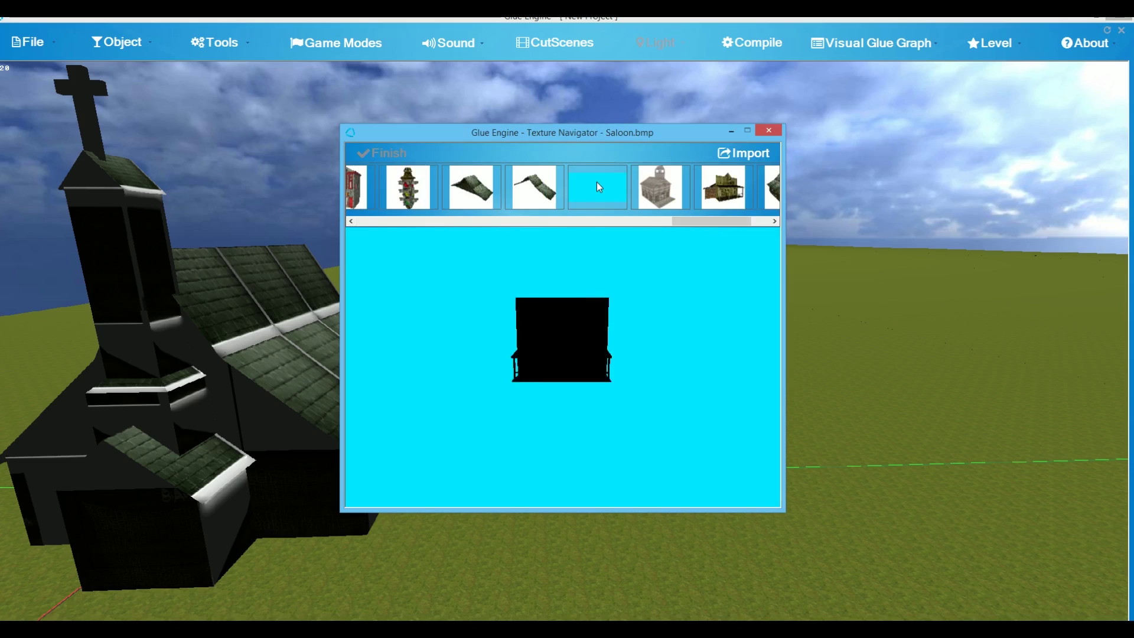
left_click(391, 153)
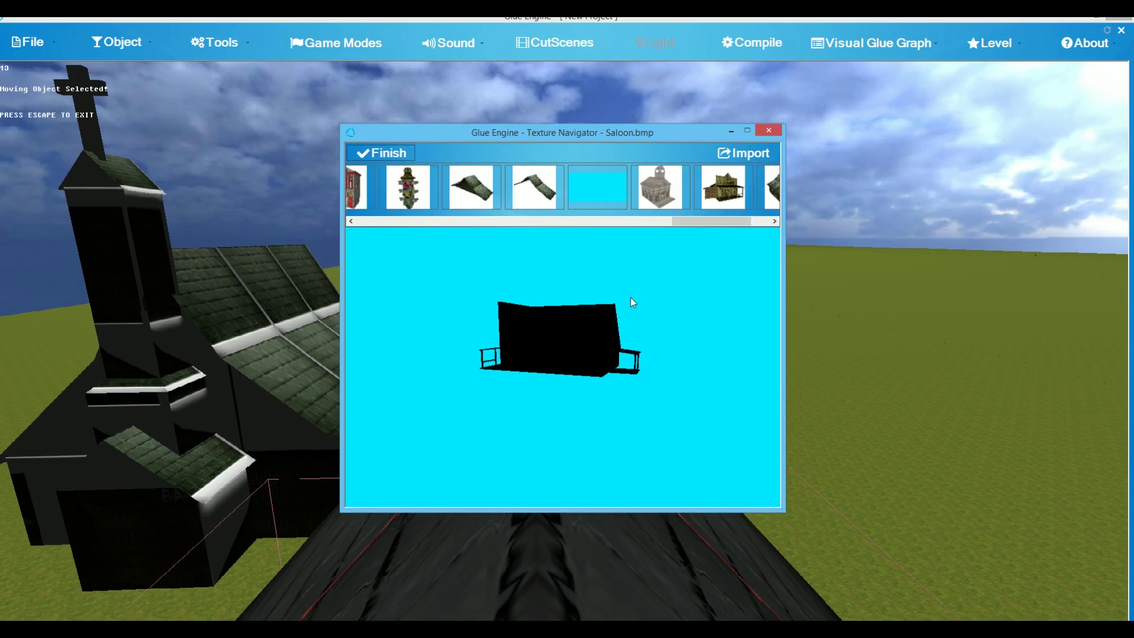
left_click(732, 132)
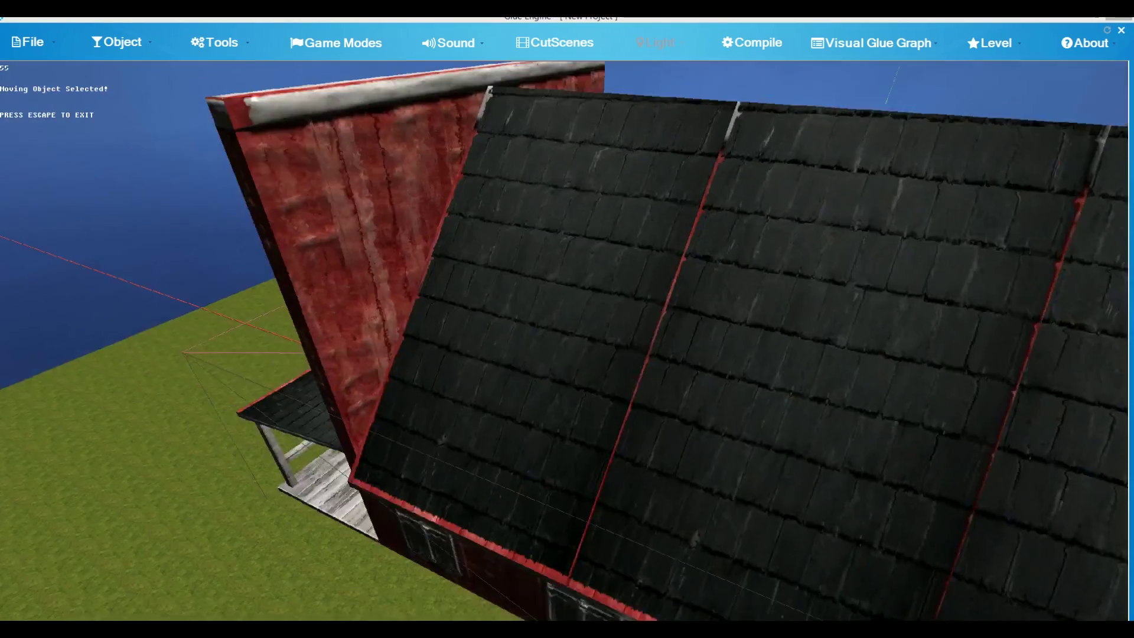
key("w")
key("s")
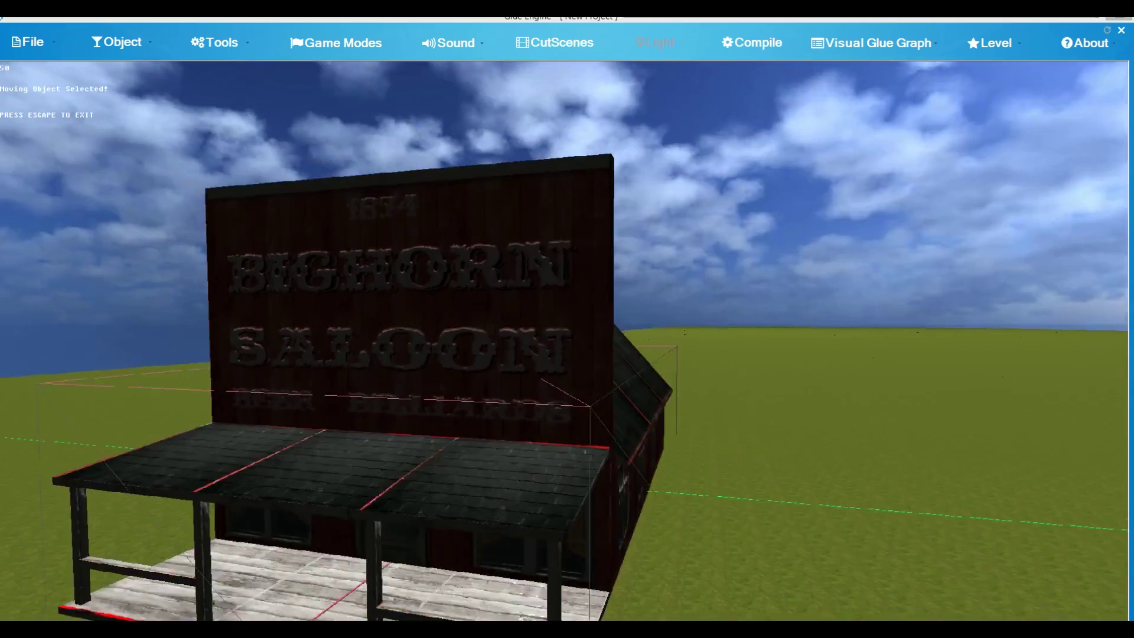
key("s")
left_click_drag(460, 353, 773, 364)
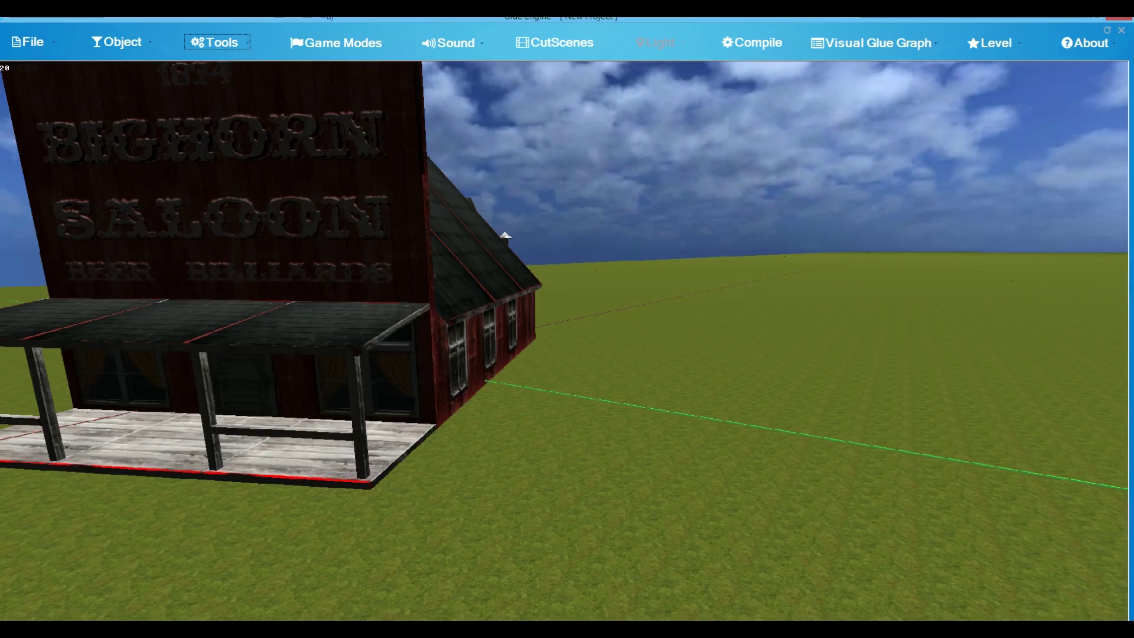
Start importing a new texture for the saloon, choosing the barrel image in the Desktop saloon folder as its diffuse map.
left_click(250, 44)
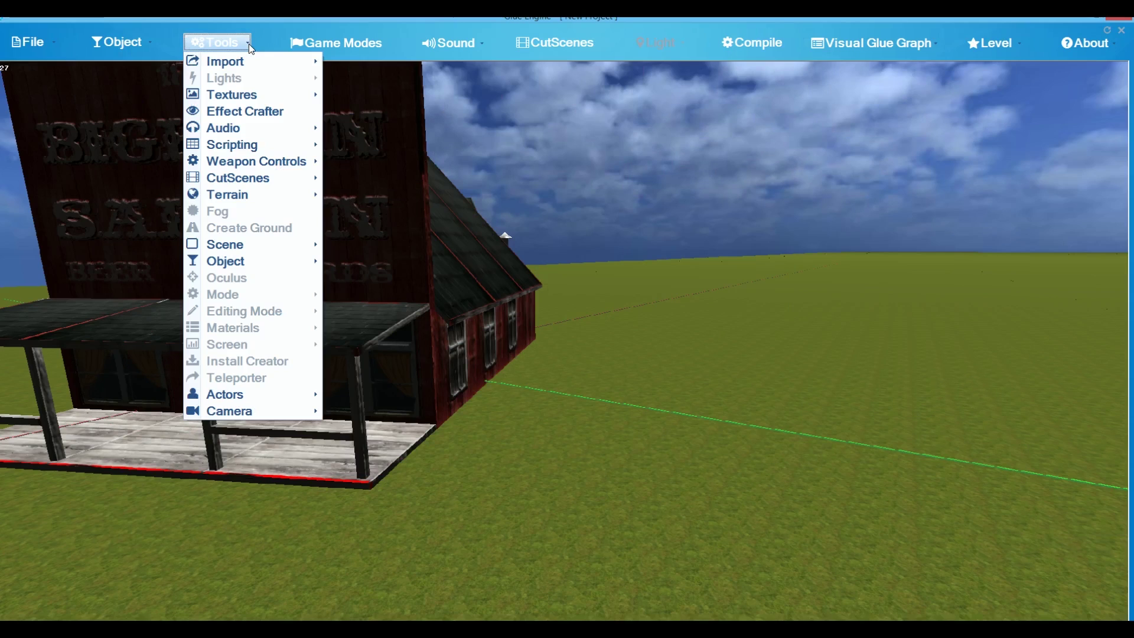
mouse_move(245, 97)
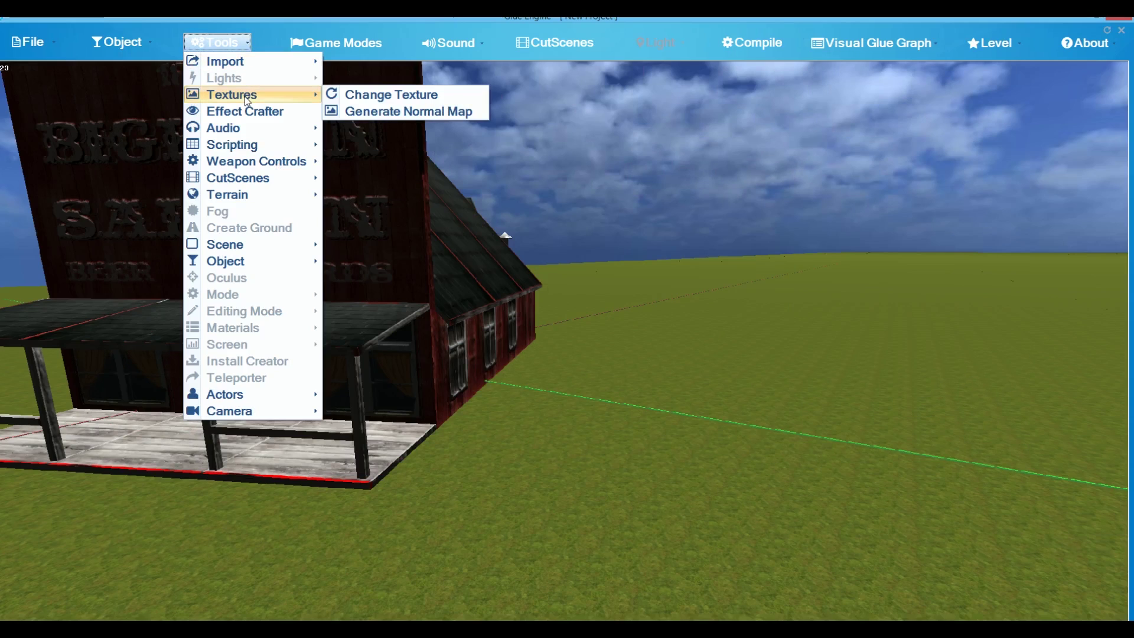
left_click(353, 96)
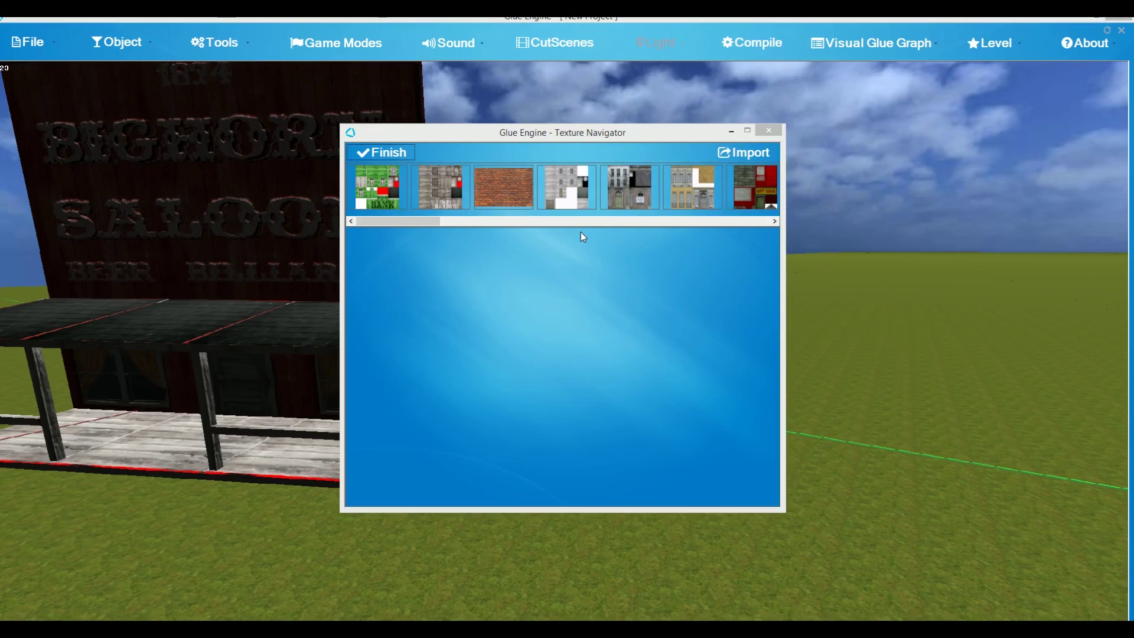
left_click(731, 152)
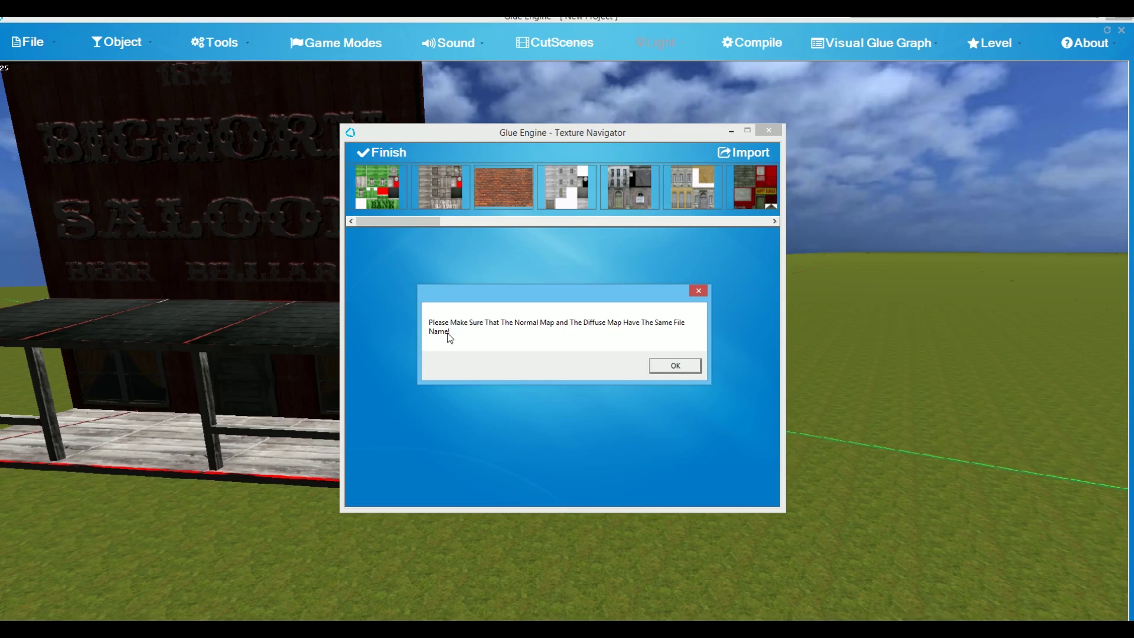
left_click(652, 365)
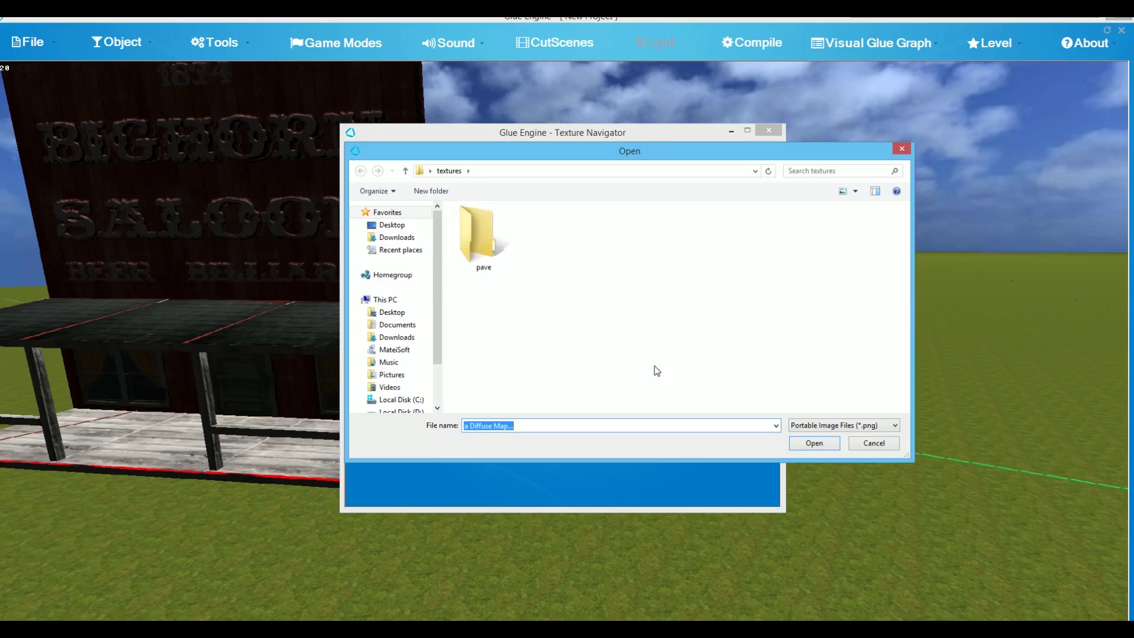
left_click(397, 225)
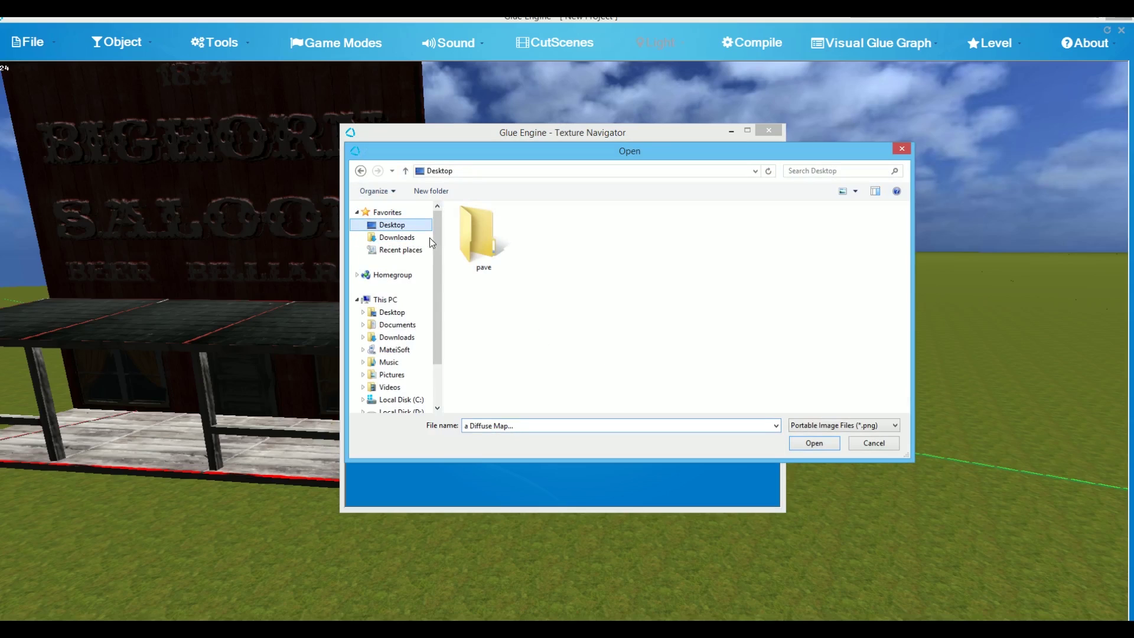
double_click(644, 330)
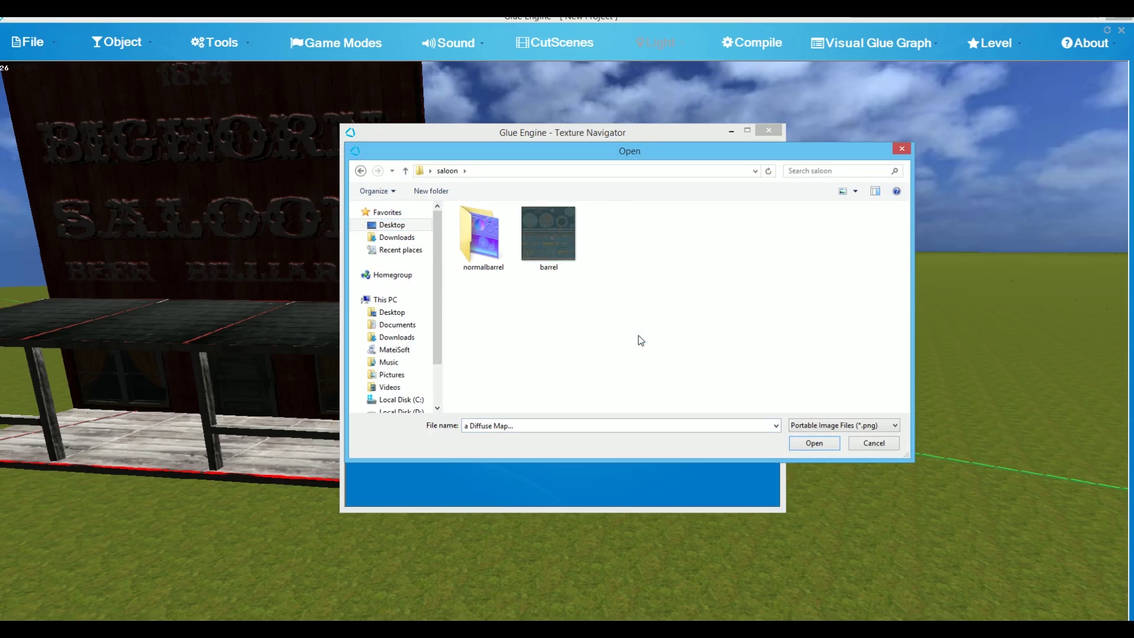
double_click(544, 243)
Choose the barrel image in the saloon's normalbarrel folder as the matching normal map and finish the texture import.
left_click(396, 243)
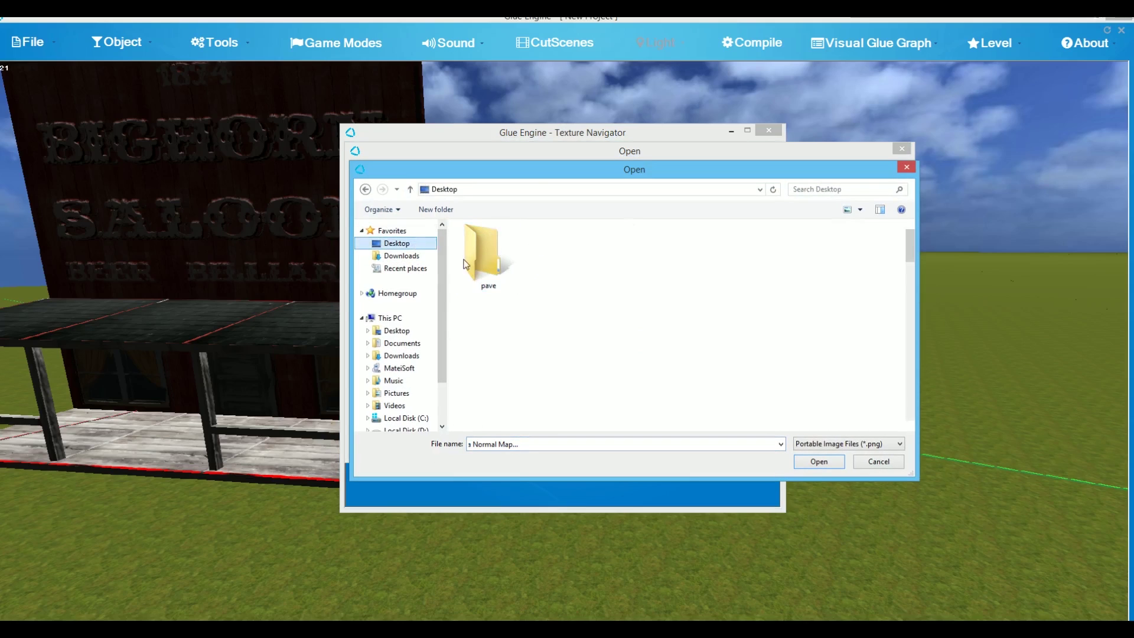
double_click(669, 352)
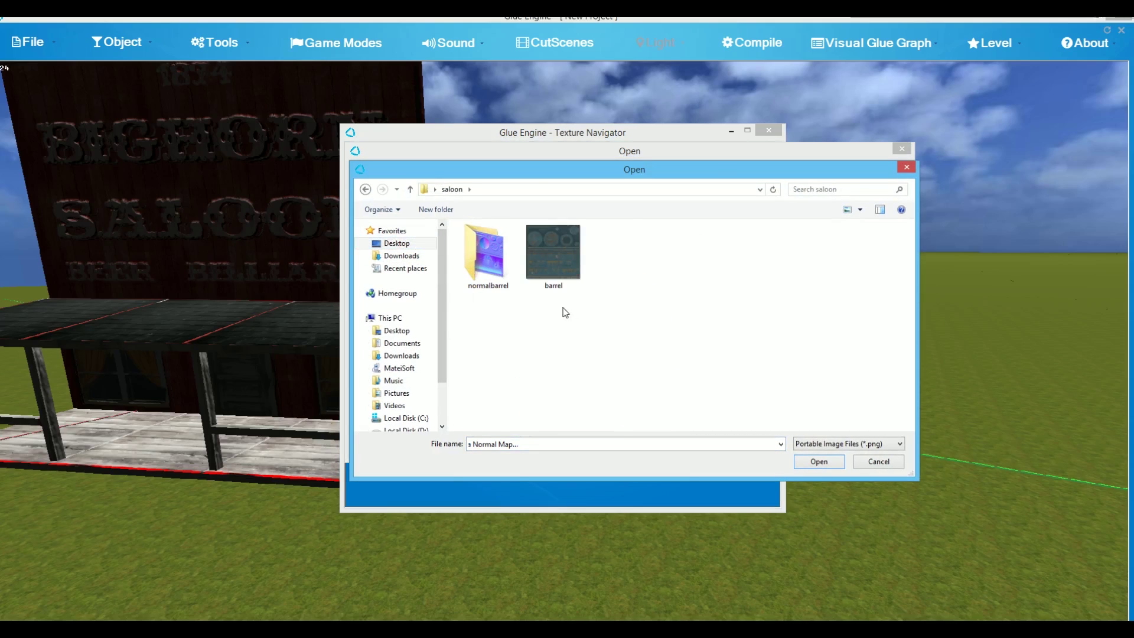
double_click(488, 269)
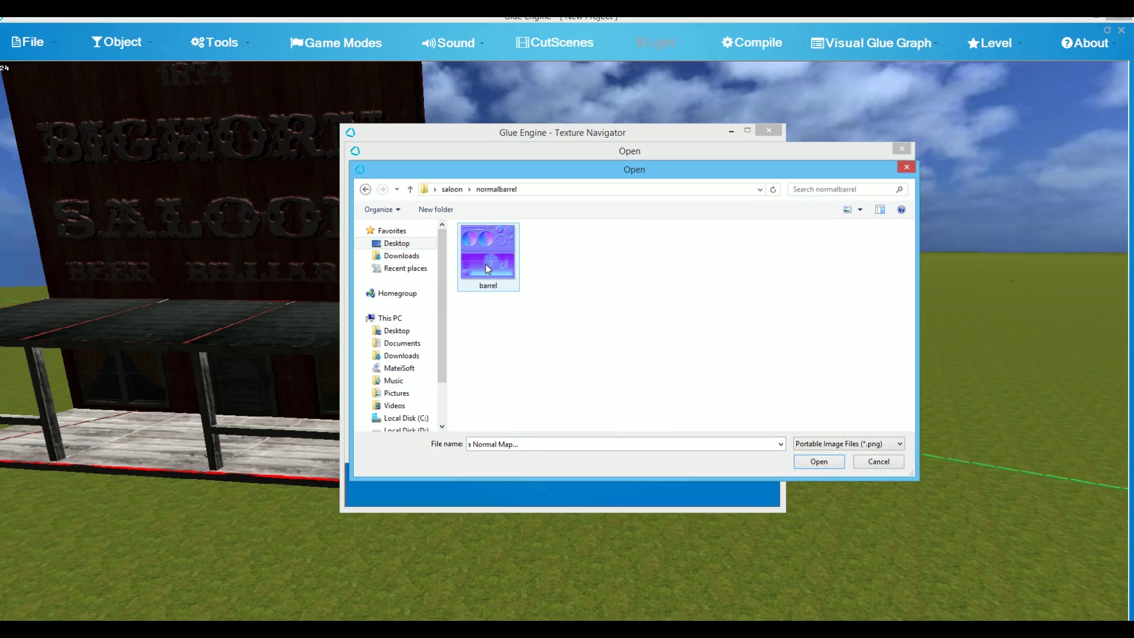
double_click(485, 265)
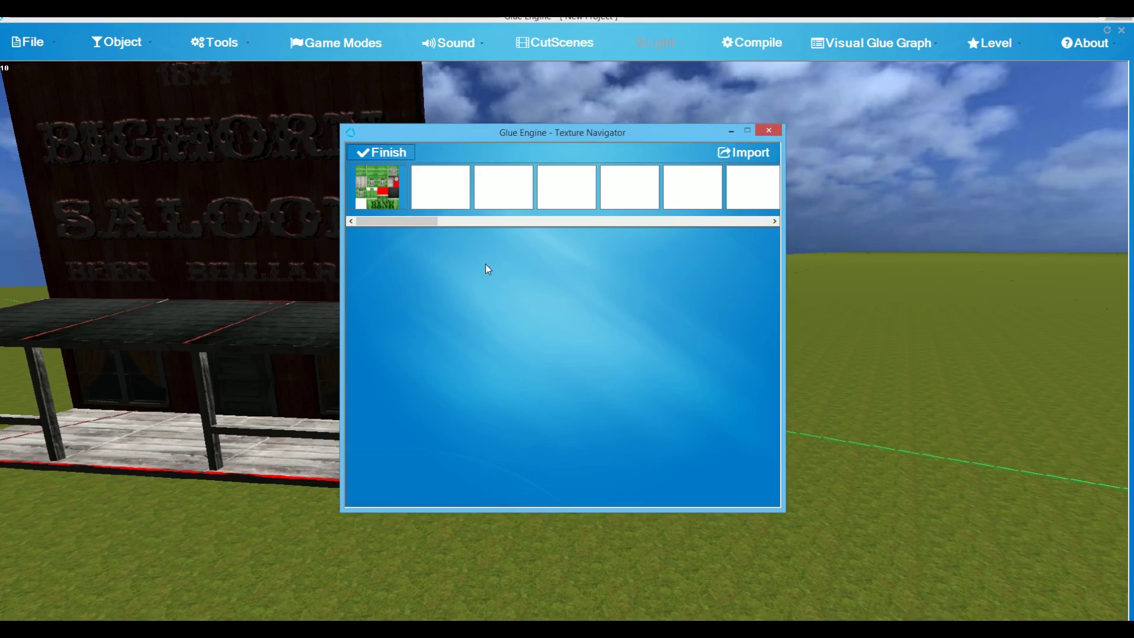
left_click(449, 201)
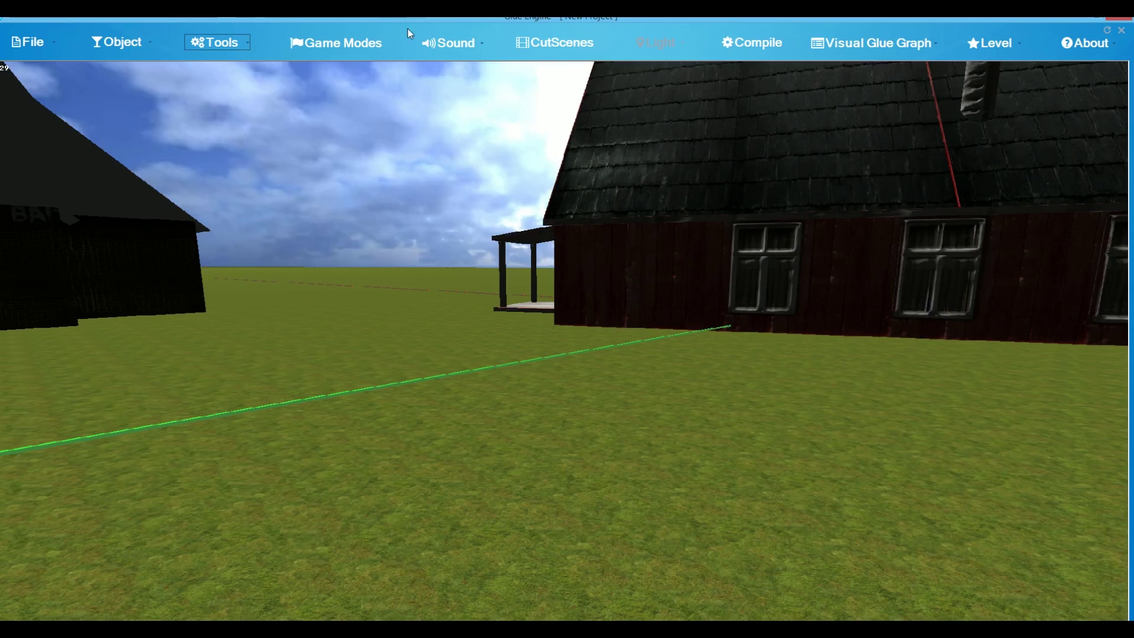
Add a touch-triggered 3D sound to the scene at volume 100, using the sh wave file from the Desktop.
left_click(449, 43)
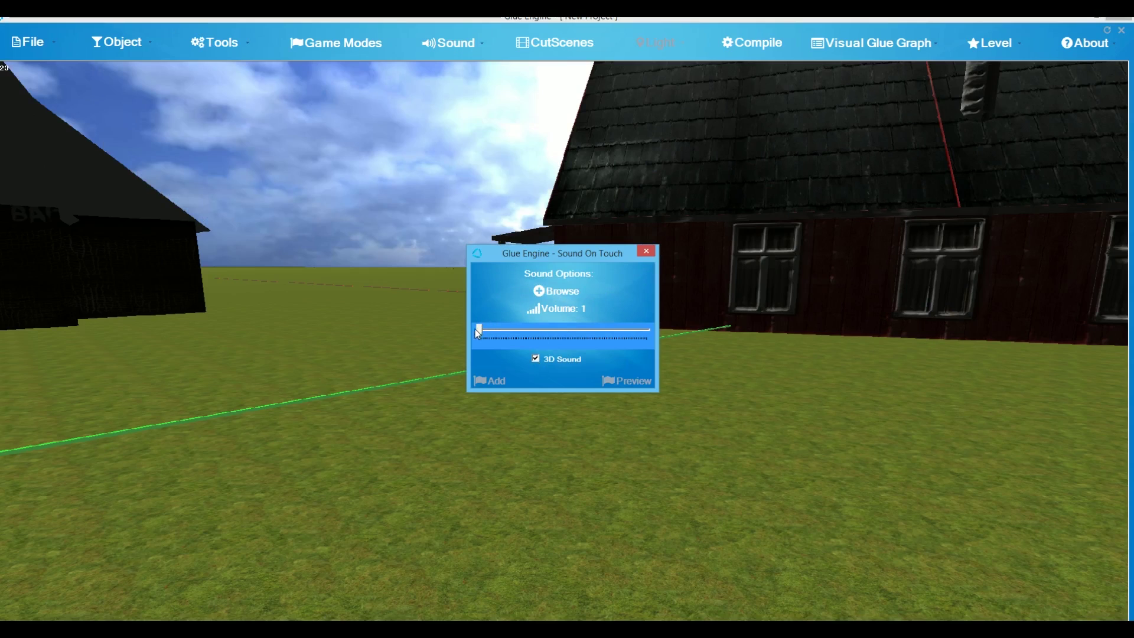
left_click_drag(479, 331, 676, 336)
left_click(569, 294)
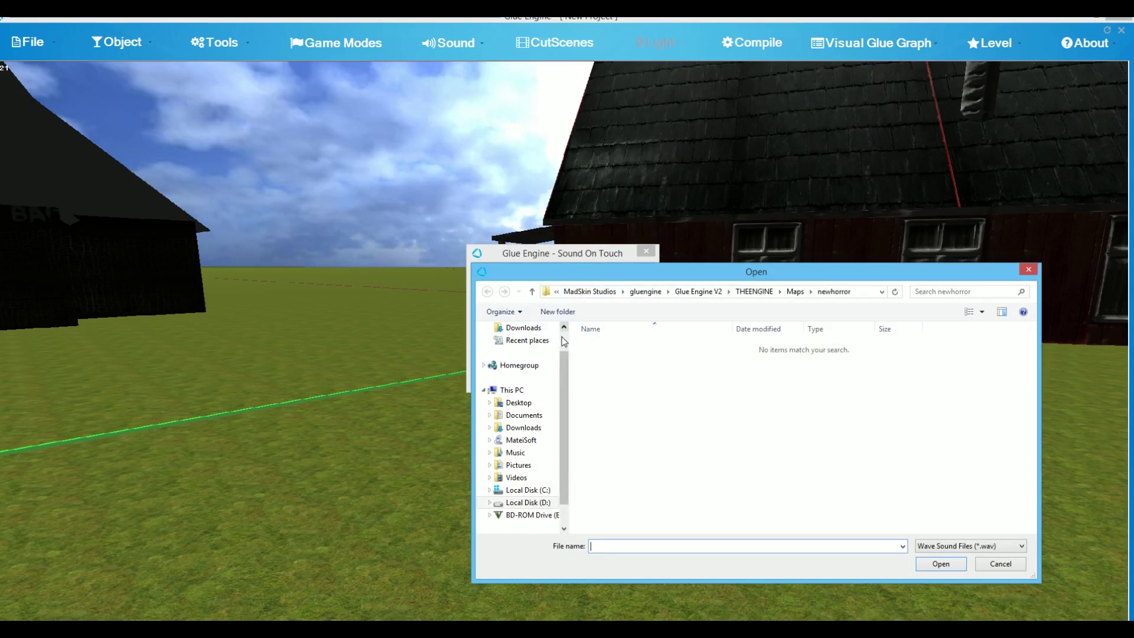
left_click(564, 341)
left_click(531, 346)
scroll(649, 425, "down", 5)
left_click(620, 500)
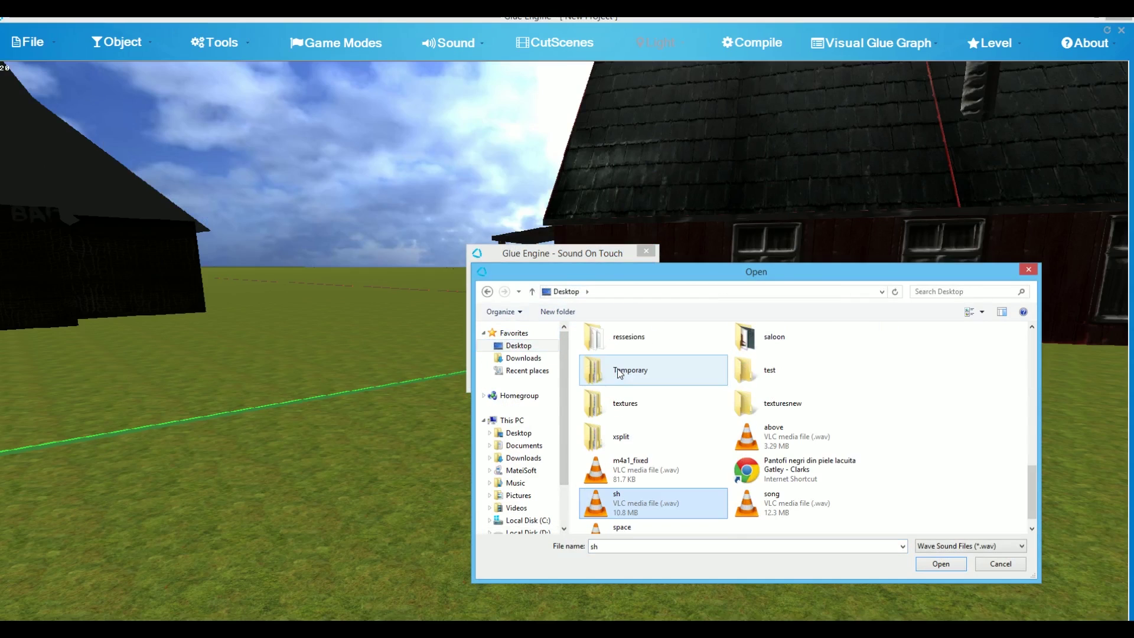
double_click(621, 503)
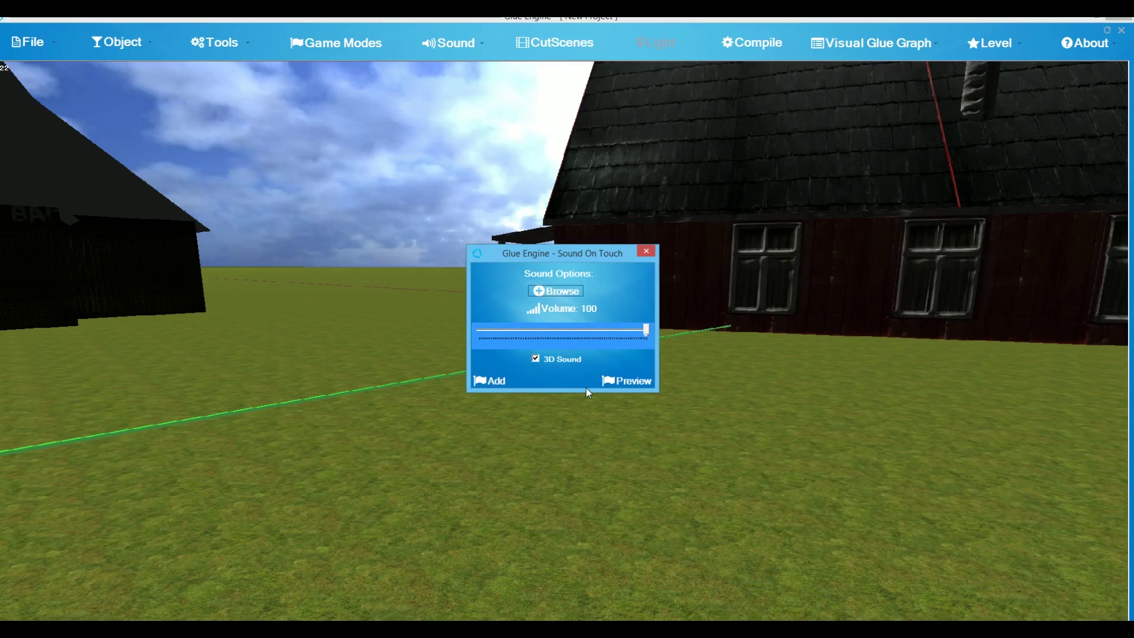
left_click(496, 381)
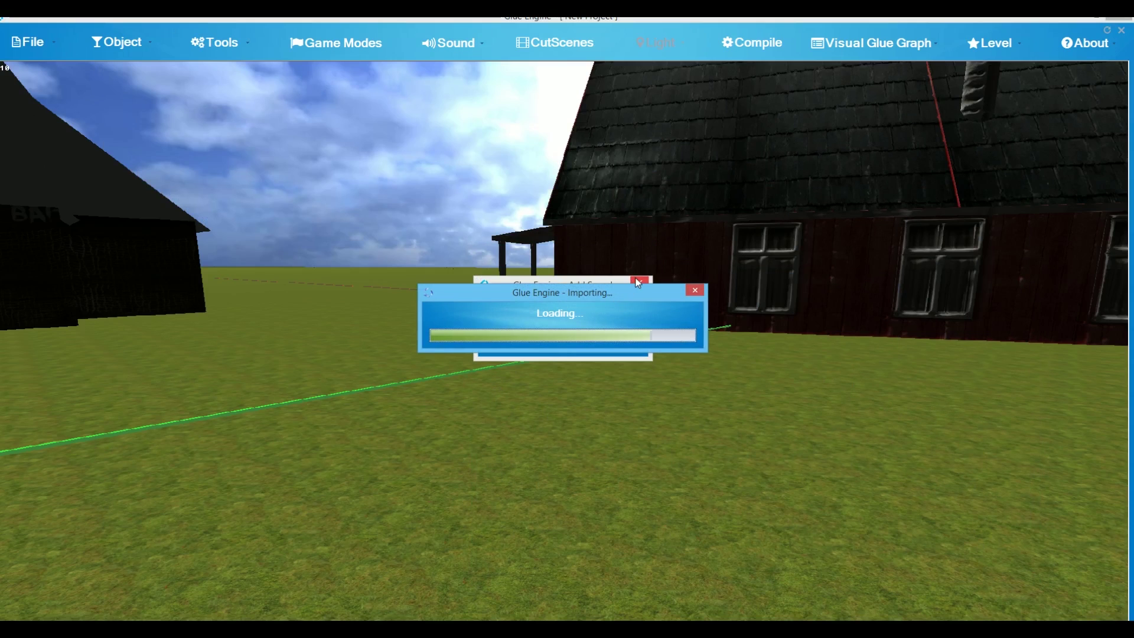
left_click(637, 285)
Place a player start marker on the grass near the sound's speaker object.
key("s")
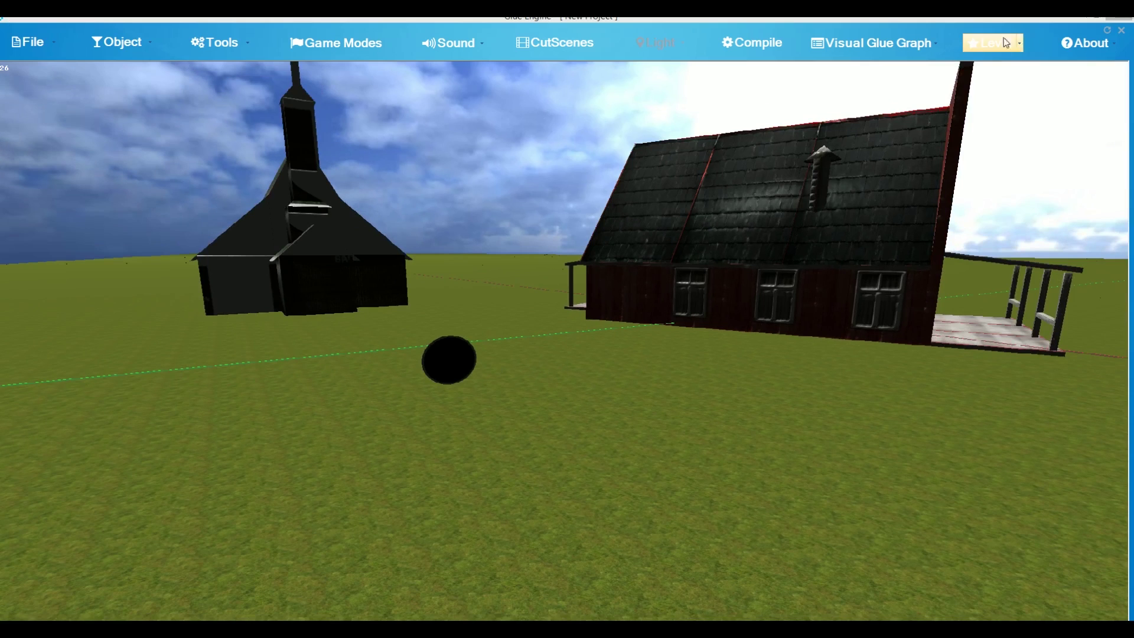
left_click(1019, 42)
left_click(1021, 143)
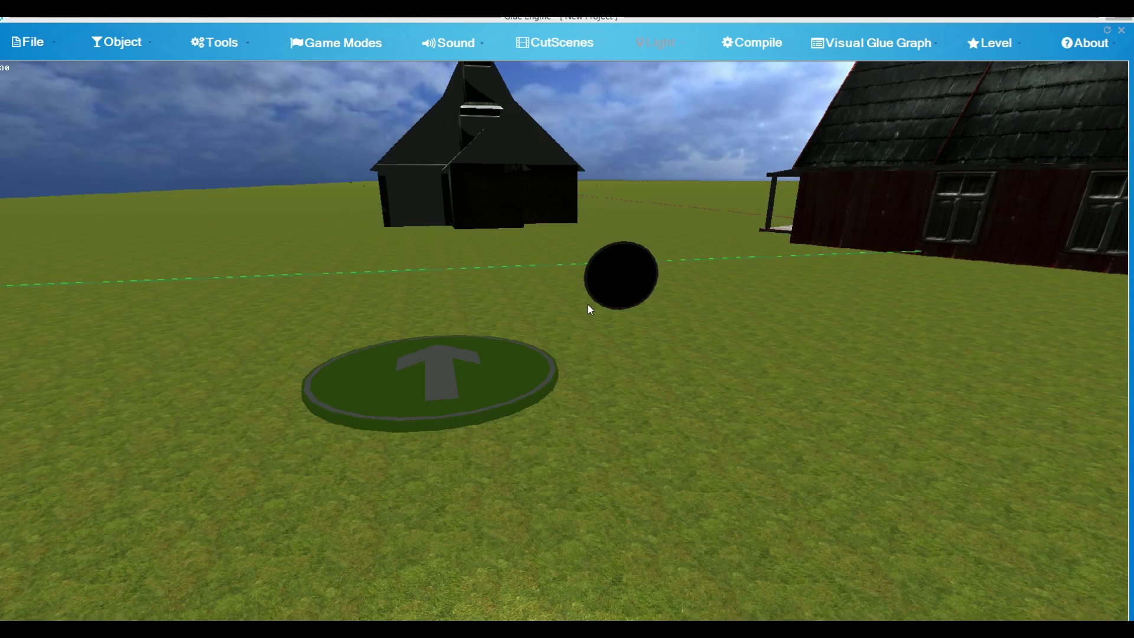
left_click(588, 305)
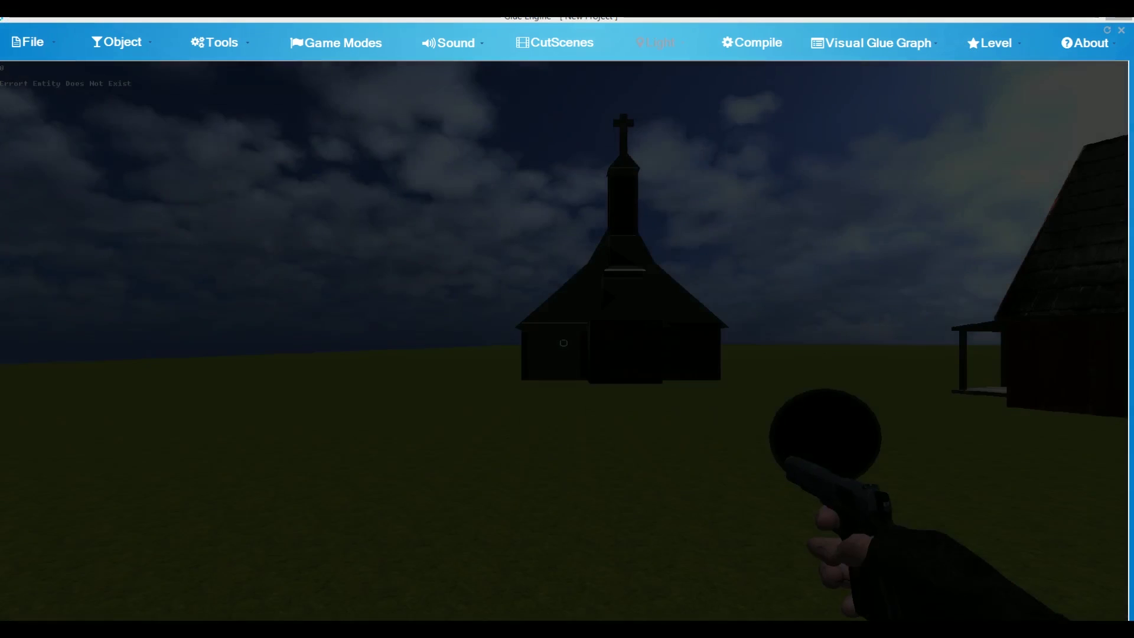
Test-play the level, walking around the church and saloon and up to the speaker object to check the 3D sound.
key("w")
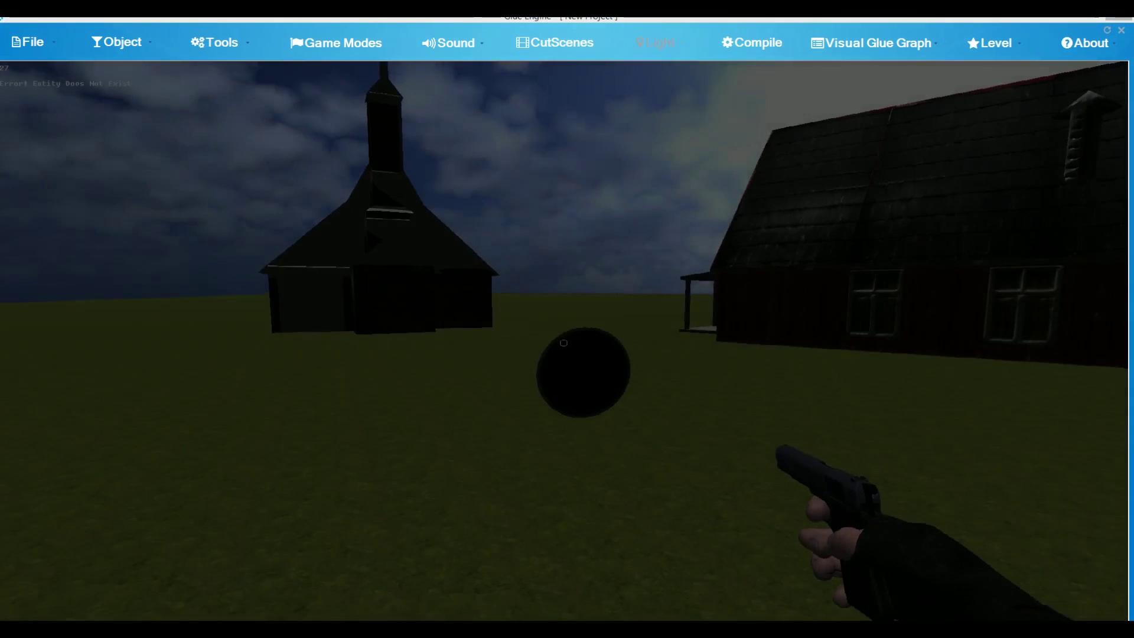
key("w")
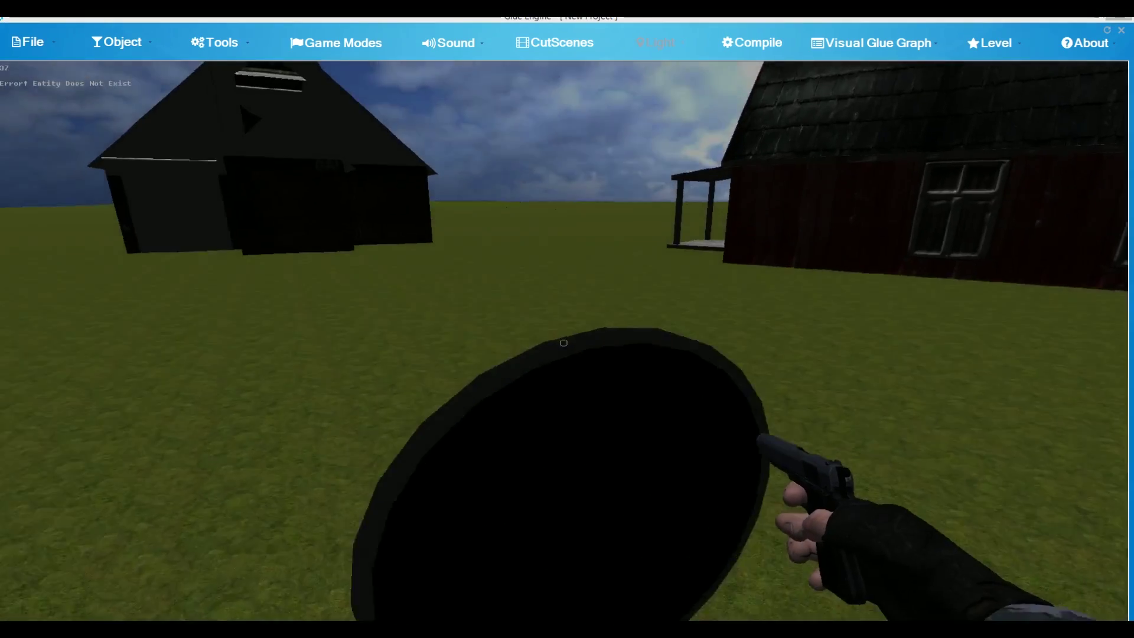
key("w")
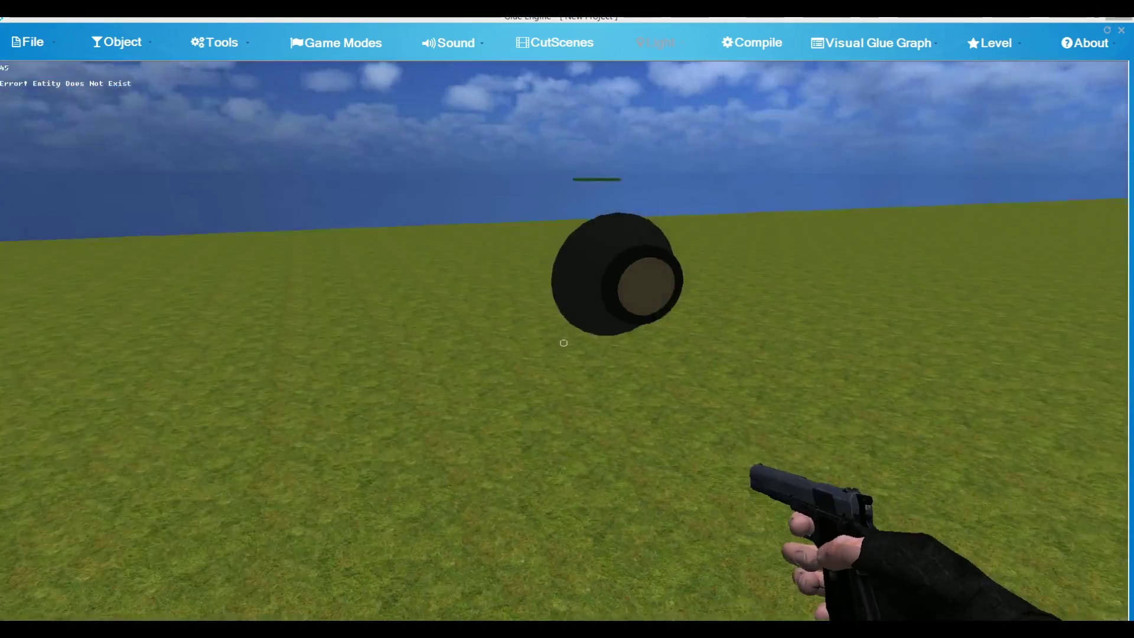
key("w")
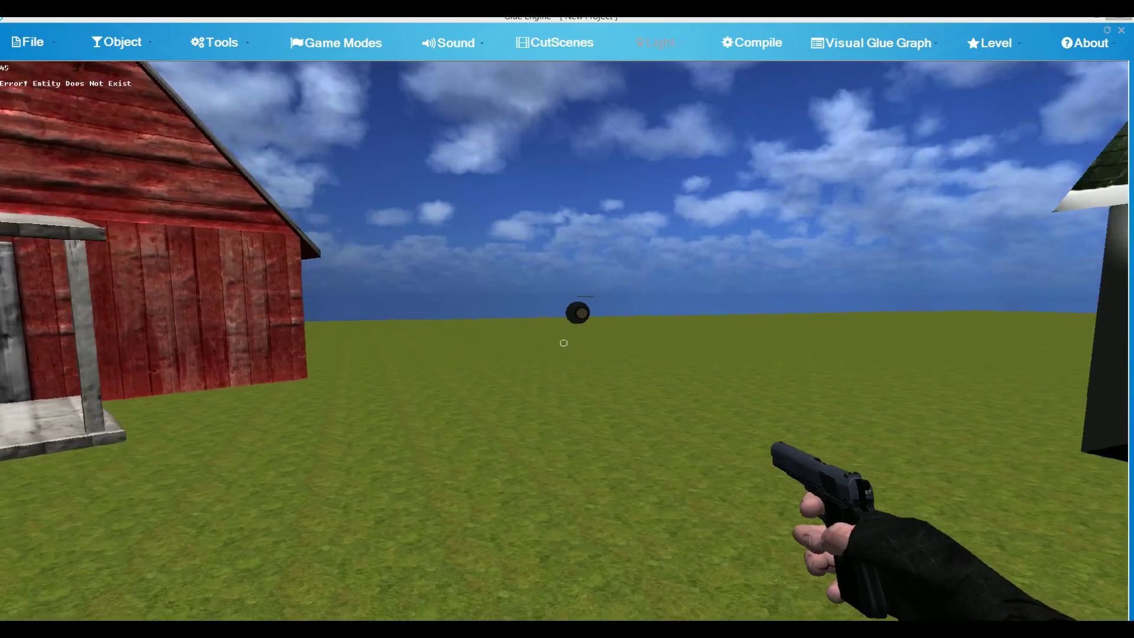
key("w")
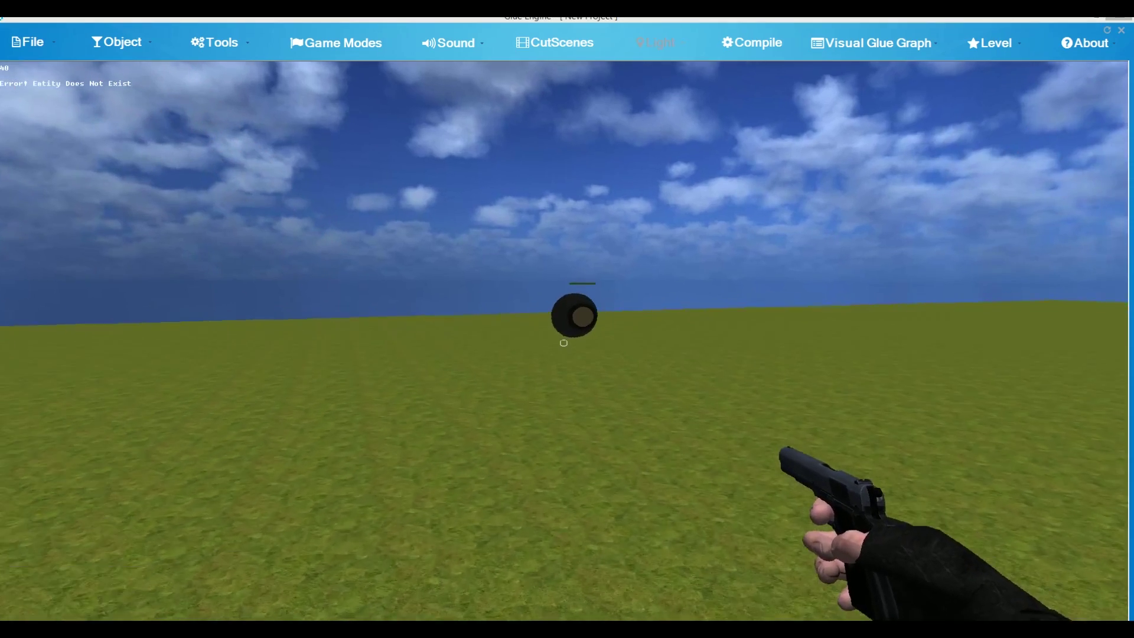
key("w")
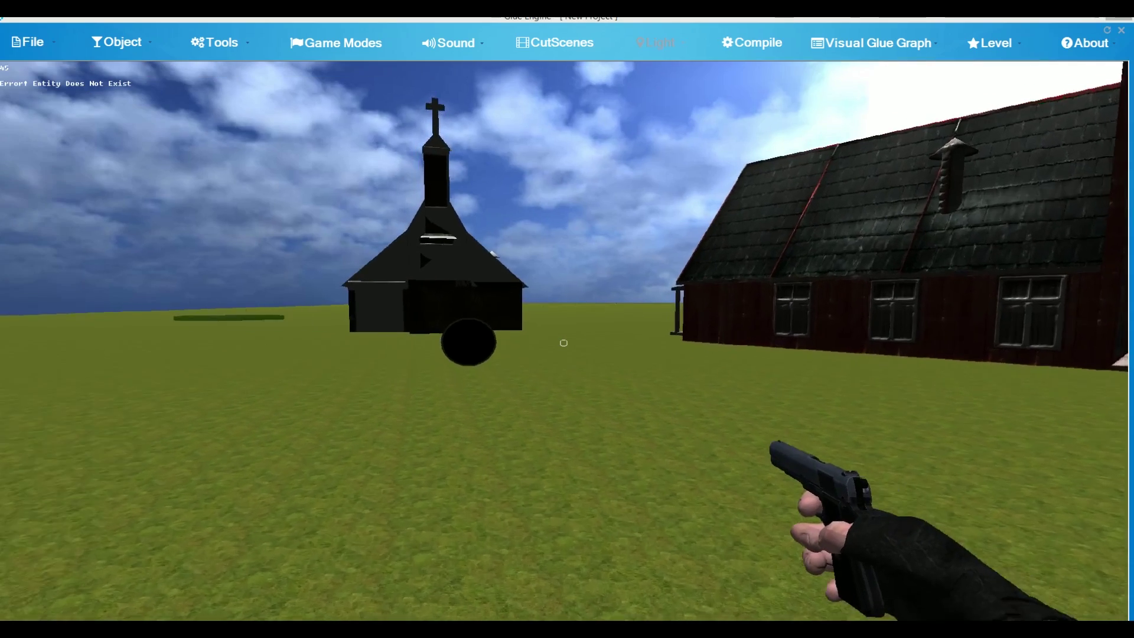
key("w")
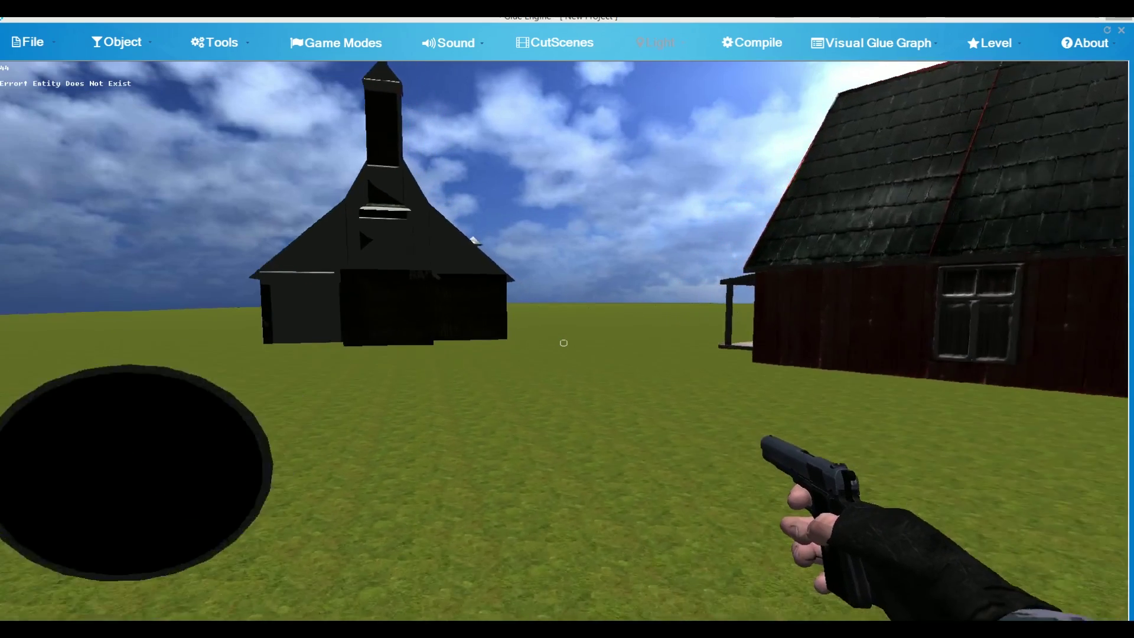
key("w")
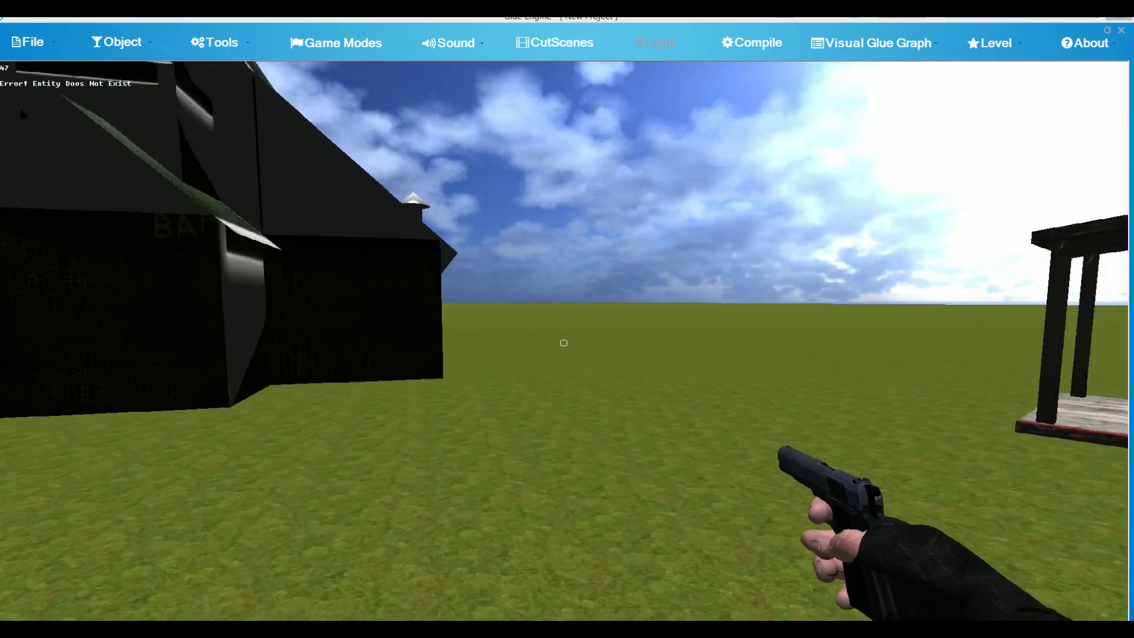
key("w")
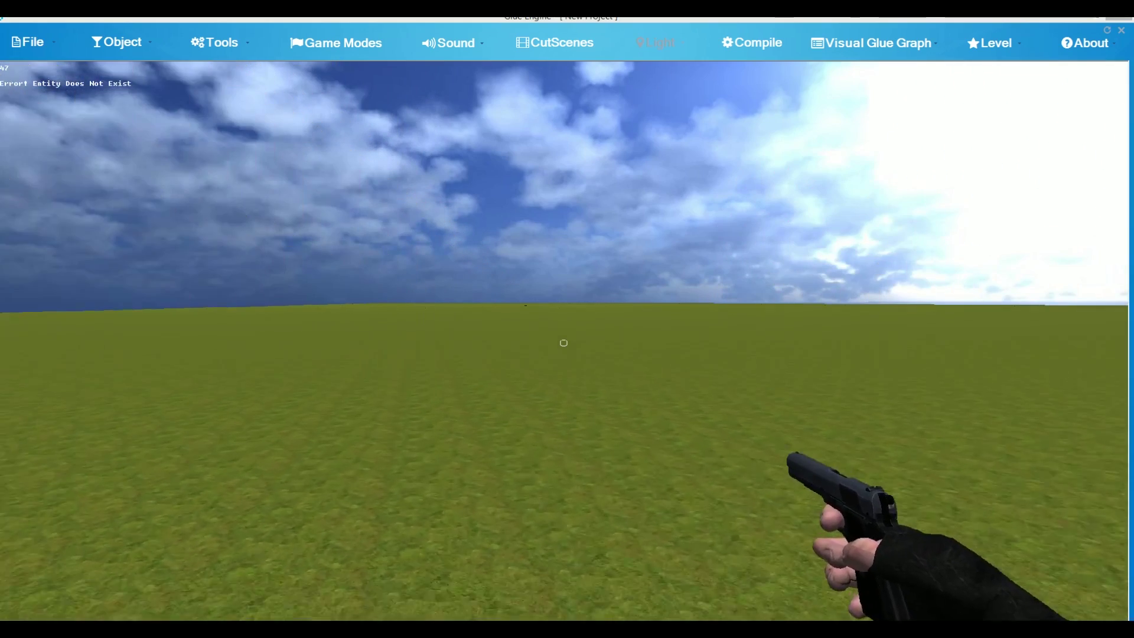
key("w")
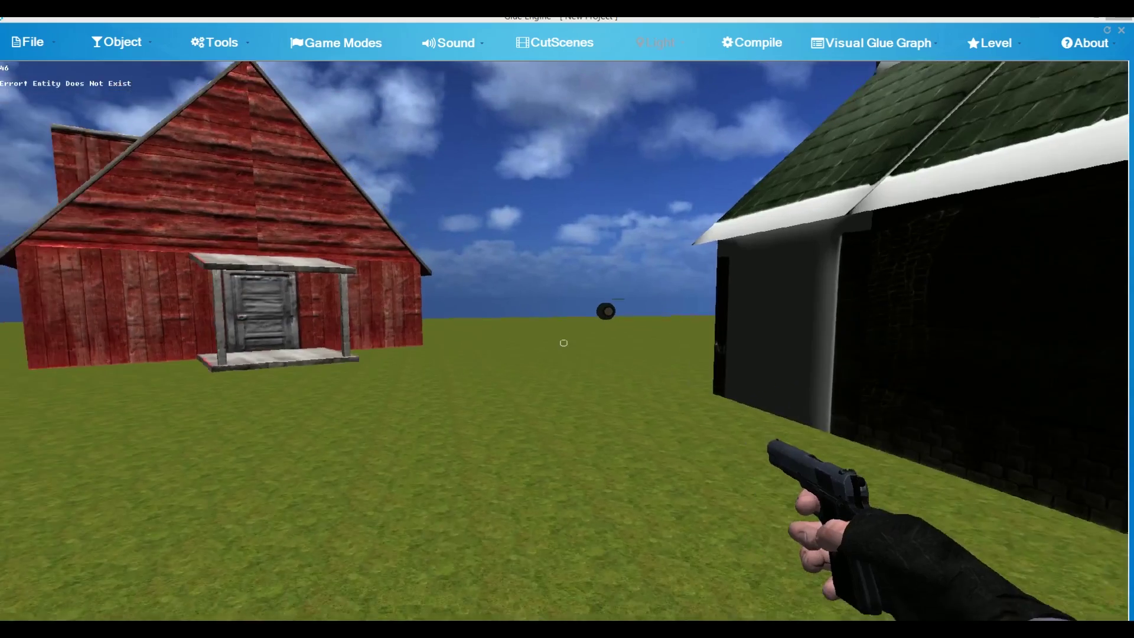
key("w")
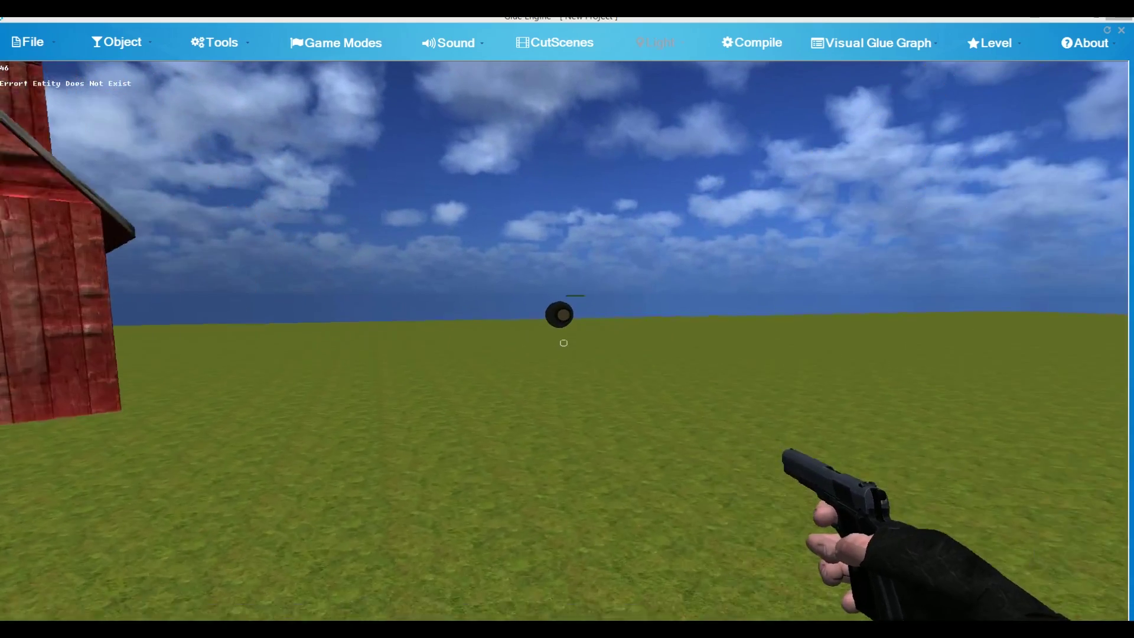
key("w")
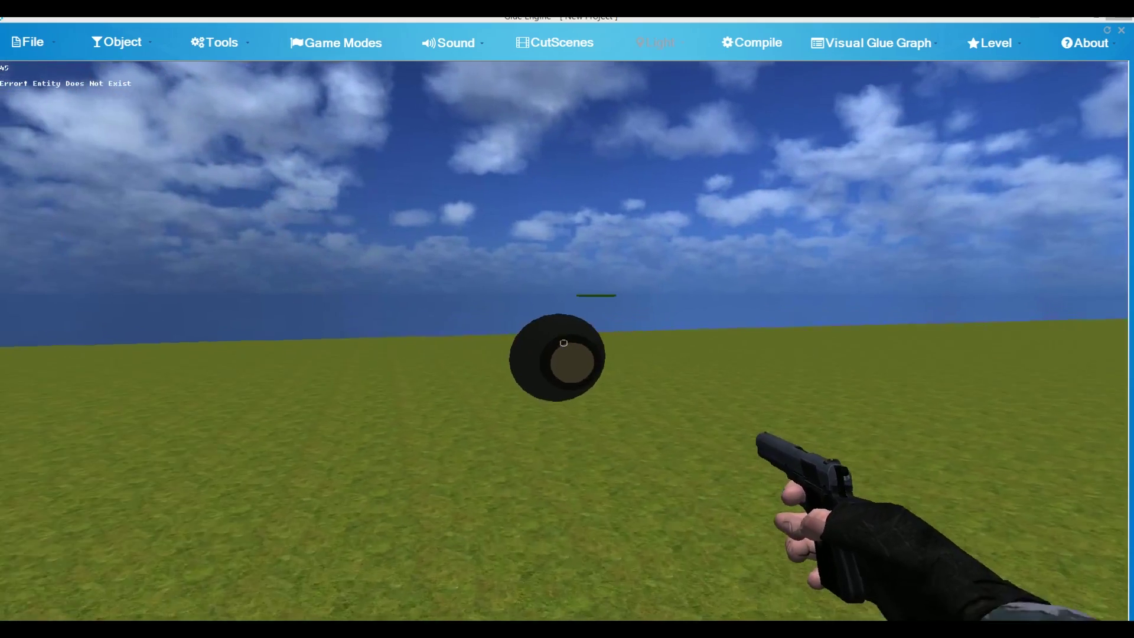
key("w")
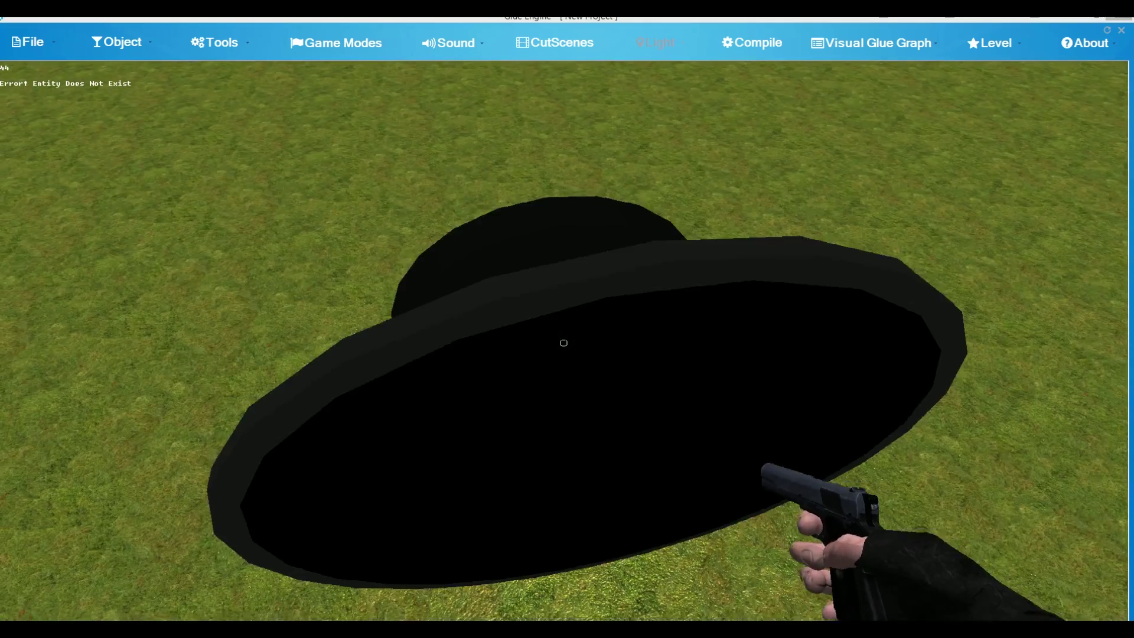
key("s")
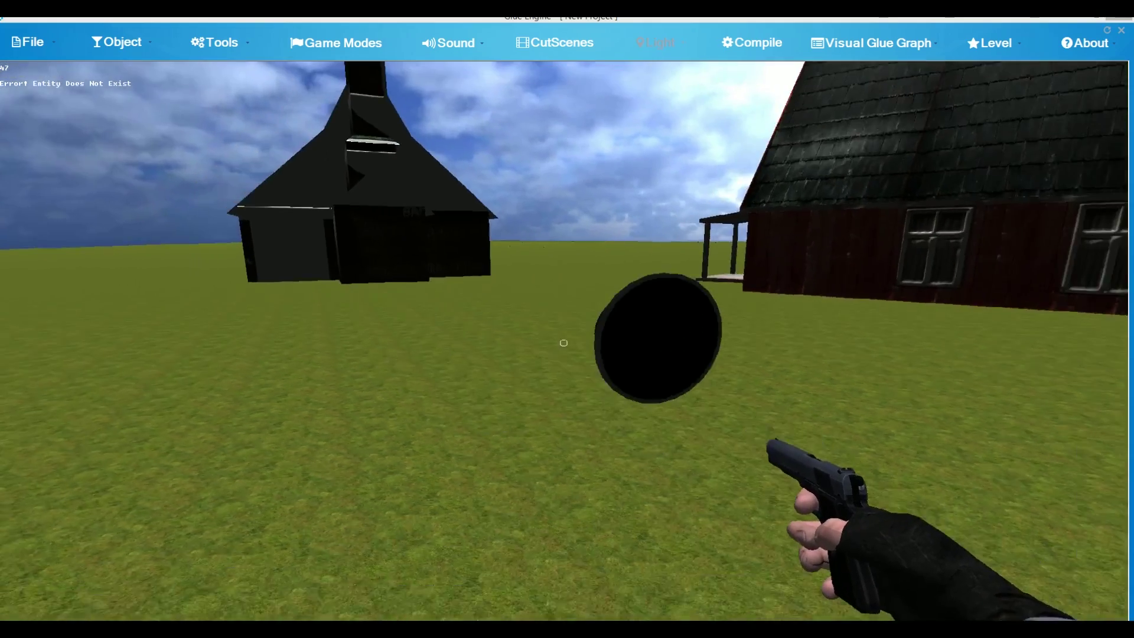
key("s")
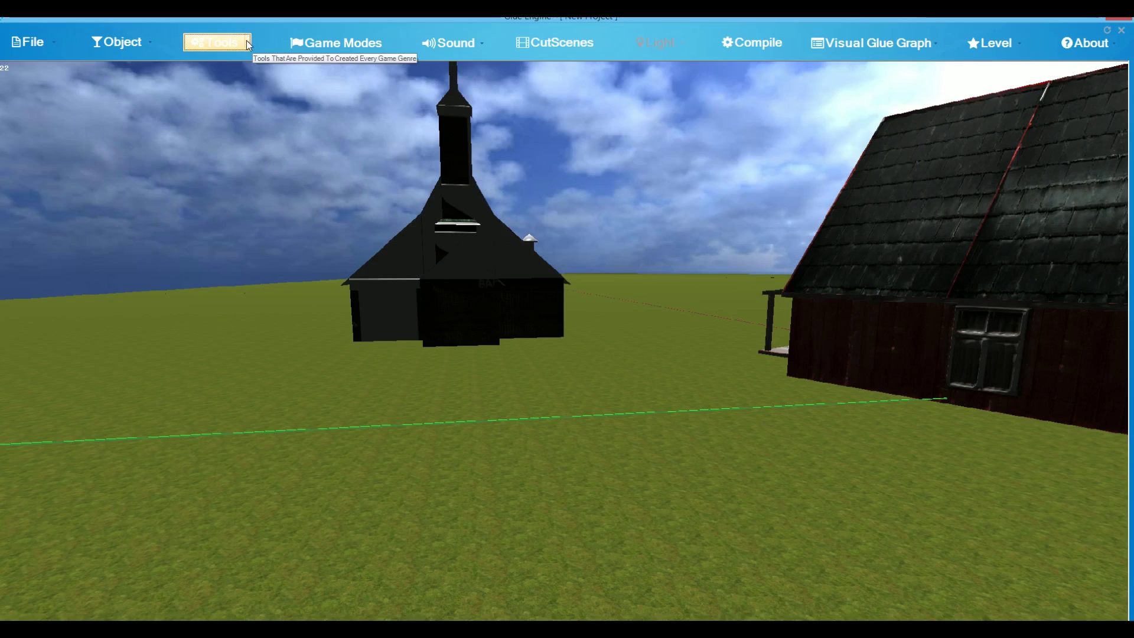
Generate a normal map from the barrel image in the Desktop's saloon folder.
left_click(247, 44)
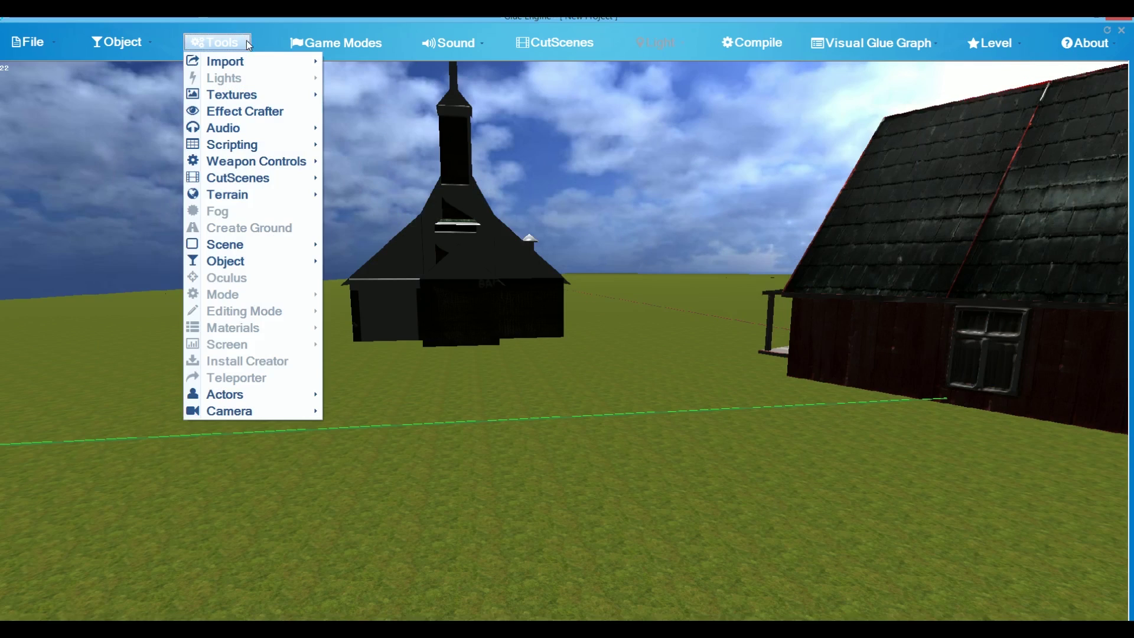
mouse_move(246, 96)
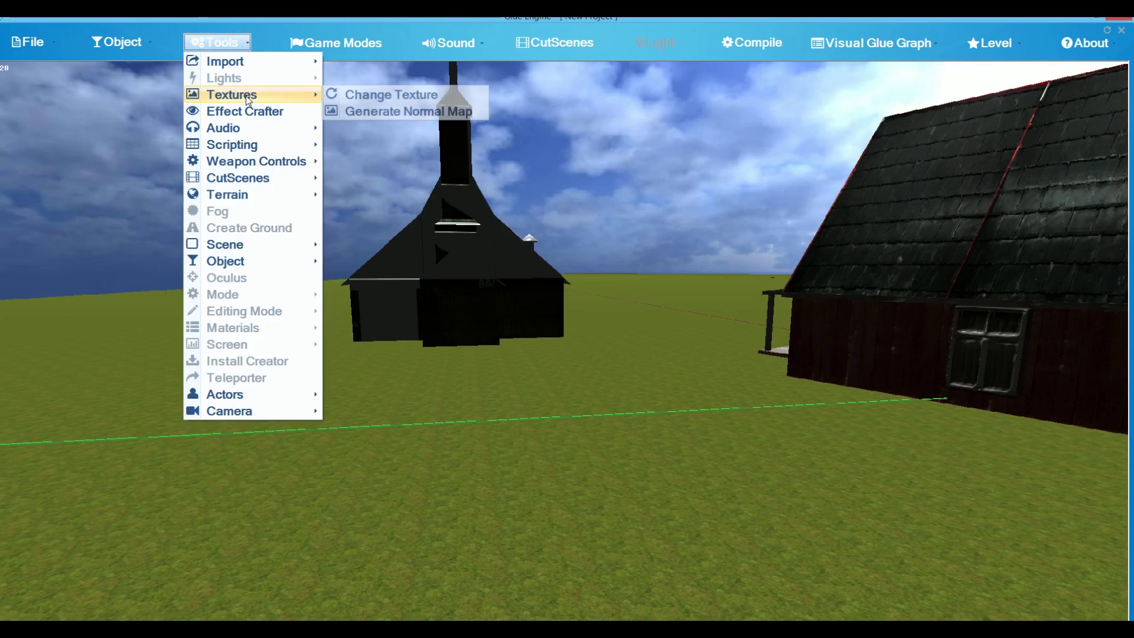
left_click(366, 111)
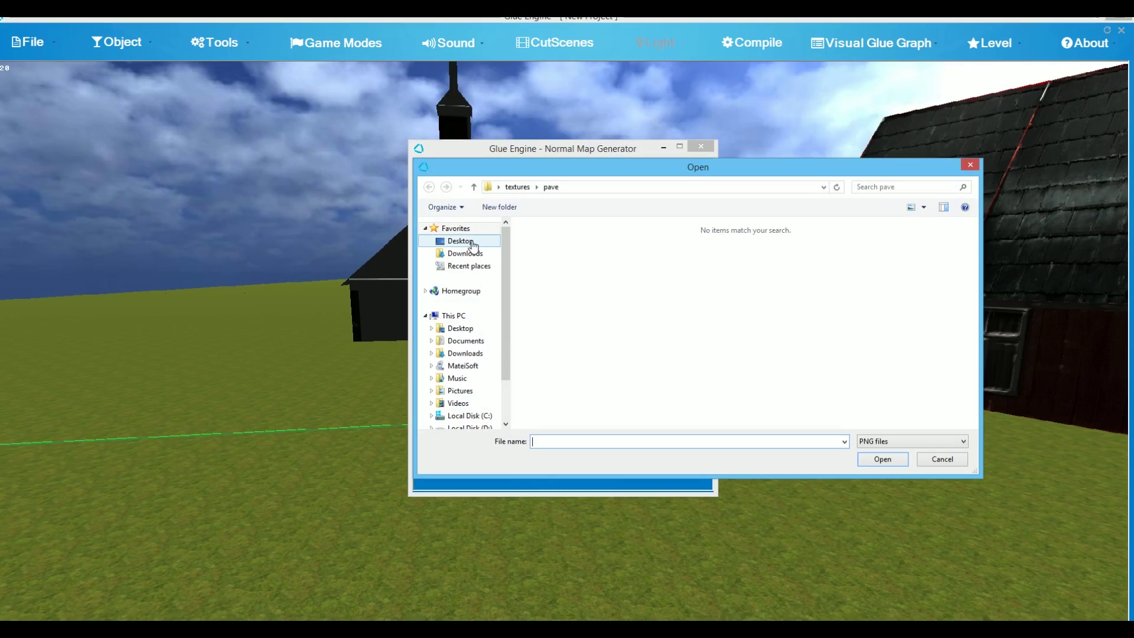
left_click(473, 242)
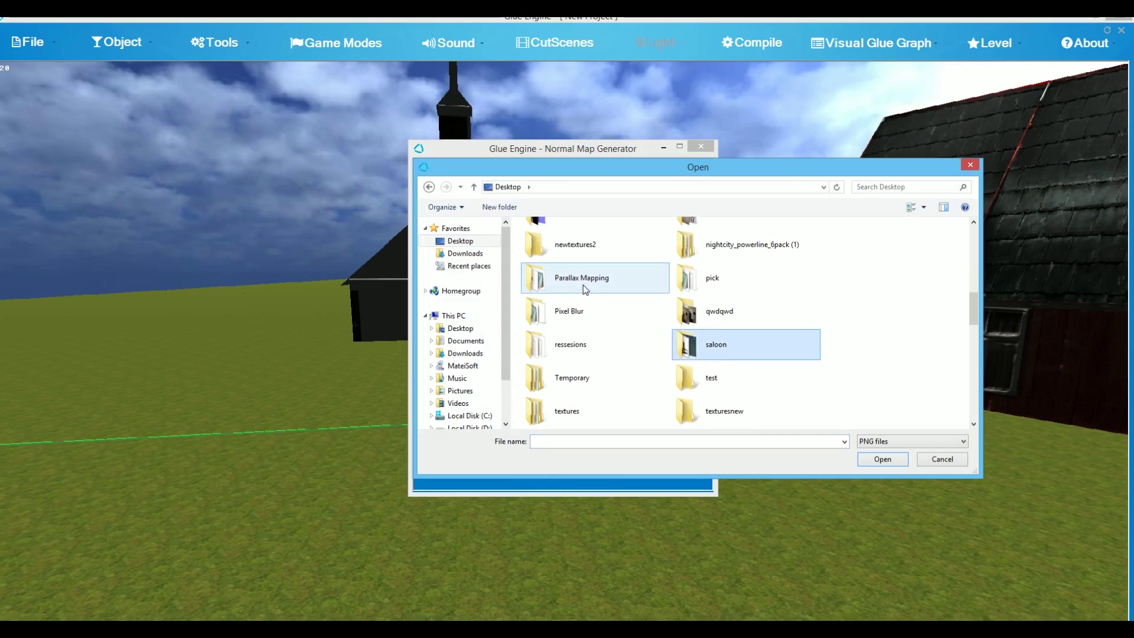
double_click(728, 354)
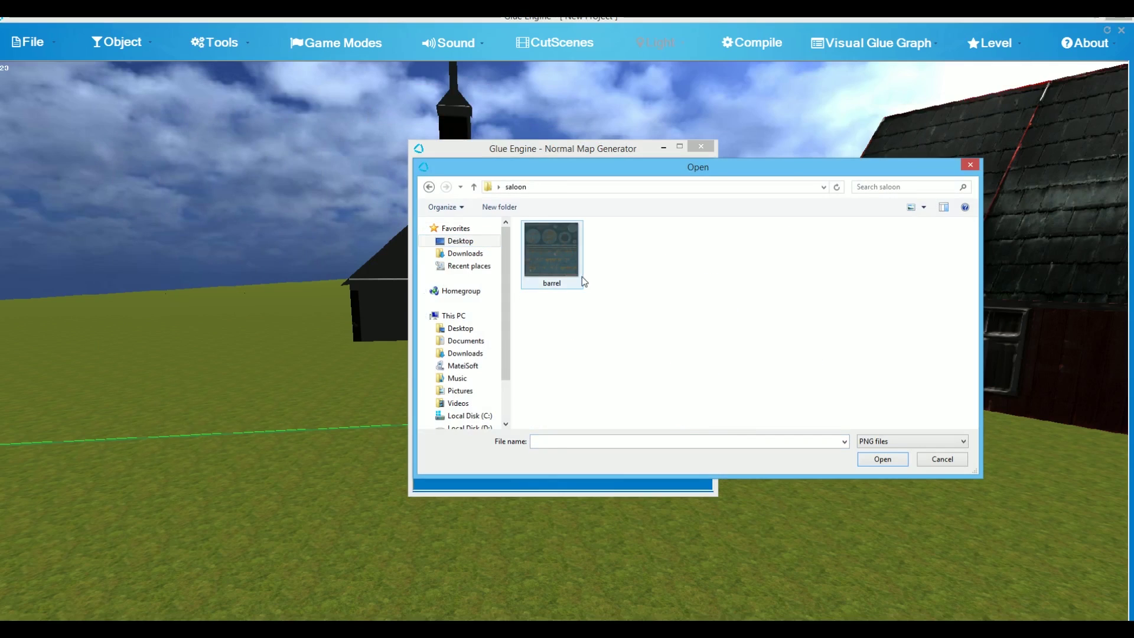
double_click(555, 258)
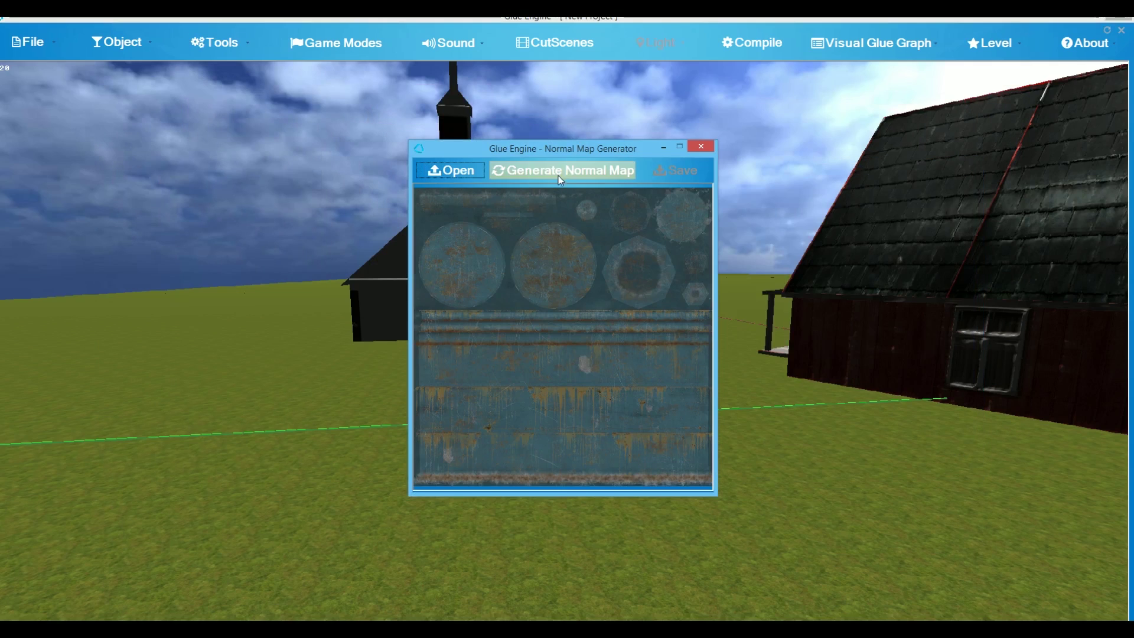
left_click(558, 172)
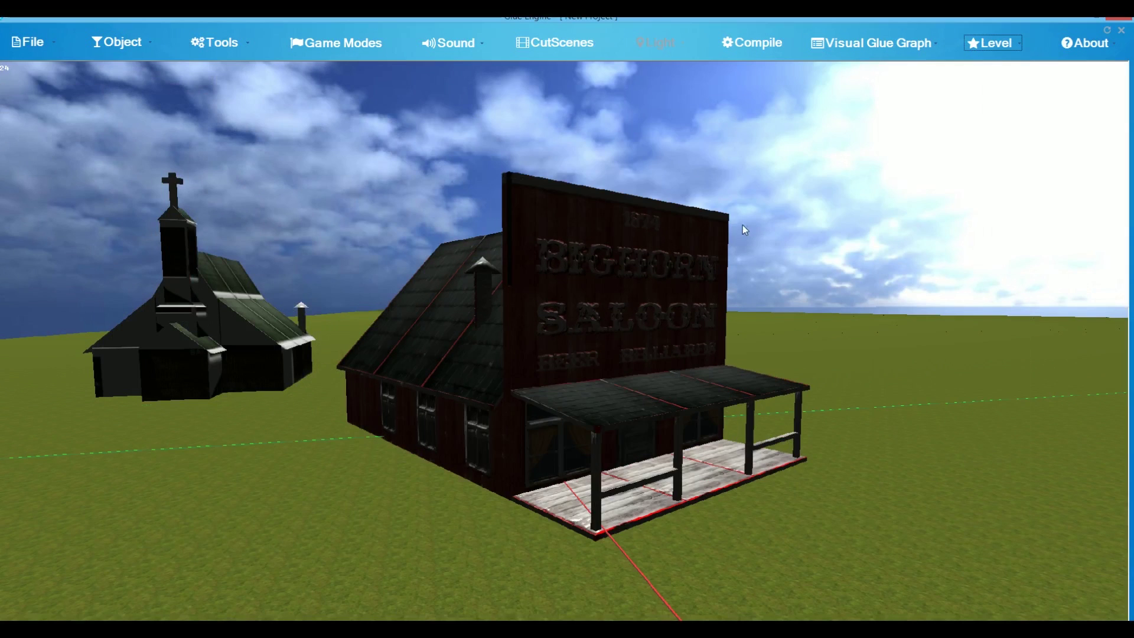
Select the saloon model for moving and shift it slightly across the grass toward the near edge of the ground.
left_click(561, 319)
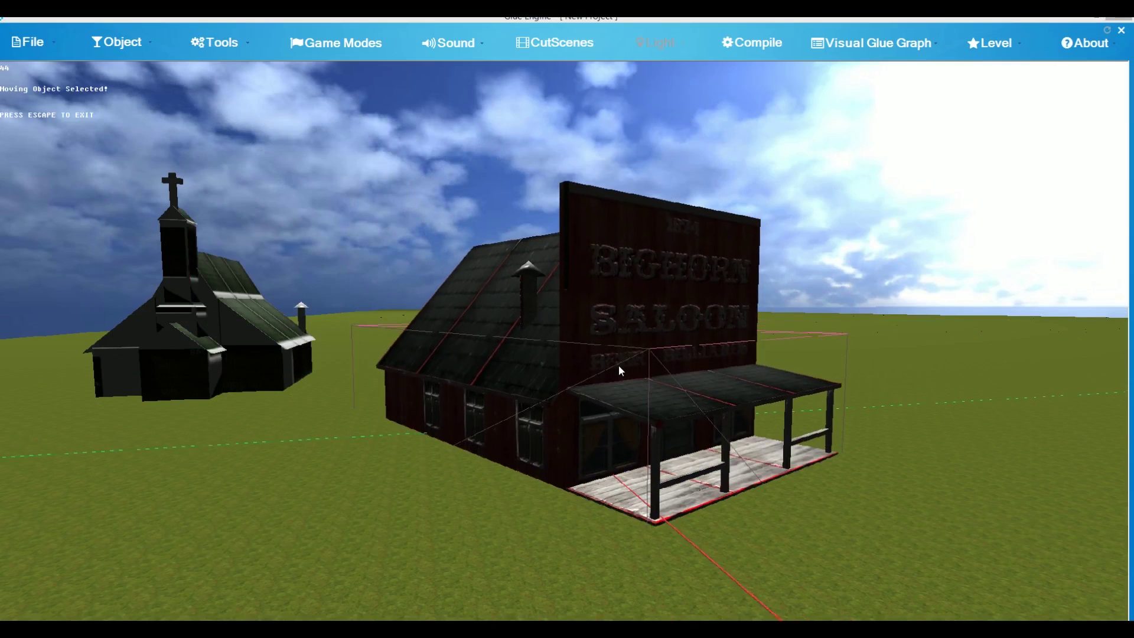
right_click_drag(619, 363, 565, 321)
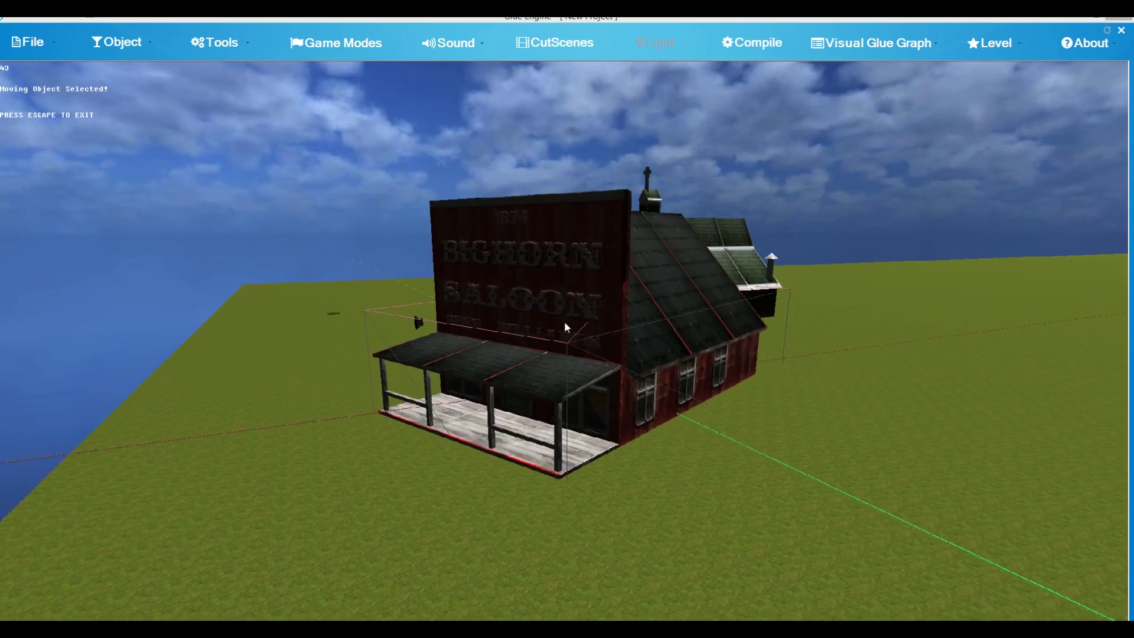
right_click_drag(628, 573, 588, 301)
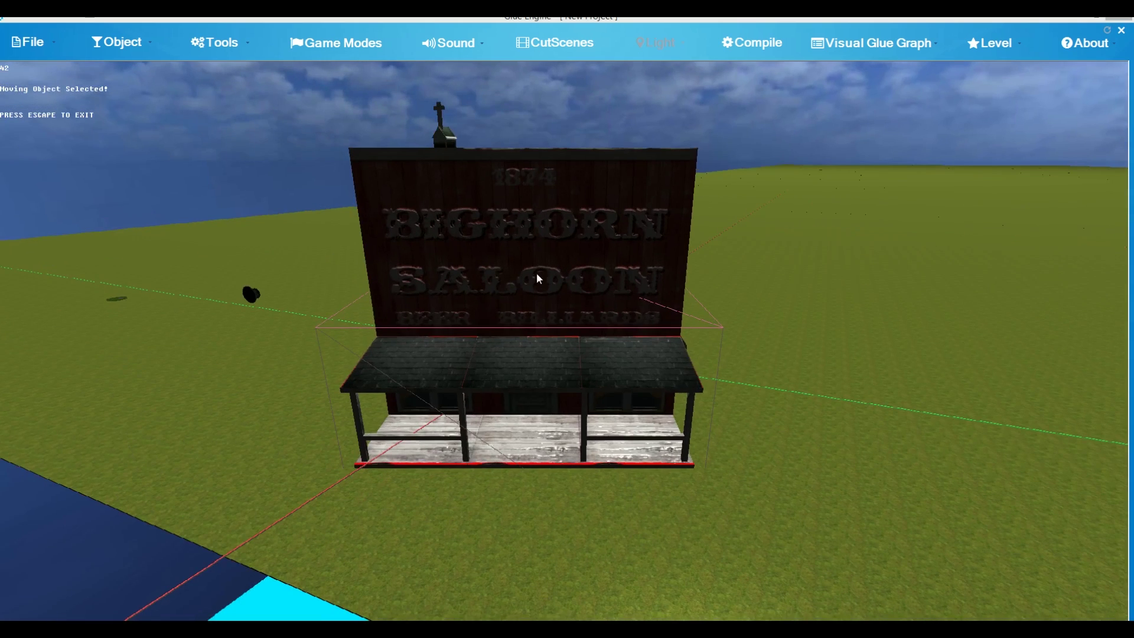
key("Left")
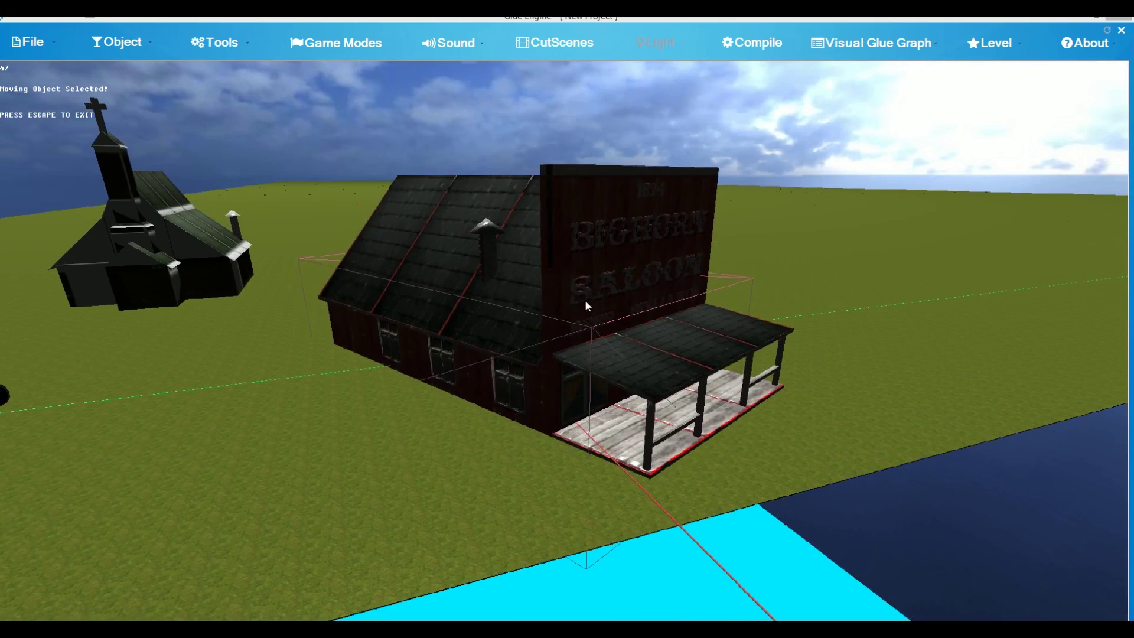
left_click_drag(585, 301, 250, 482)
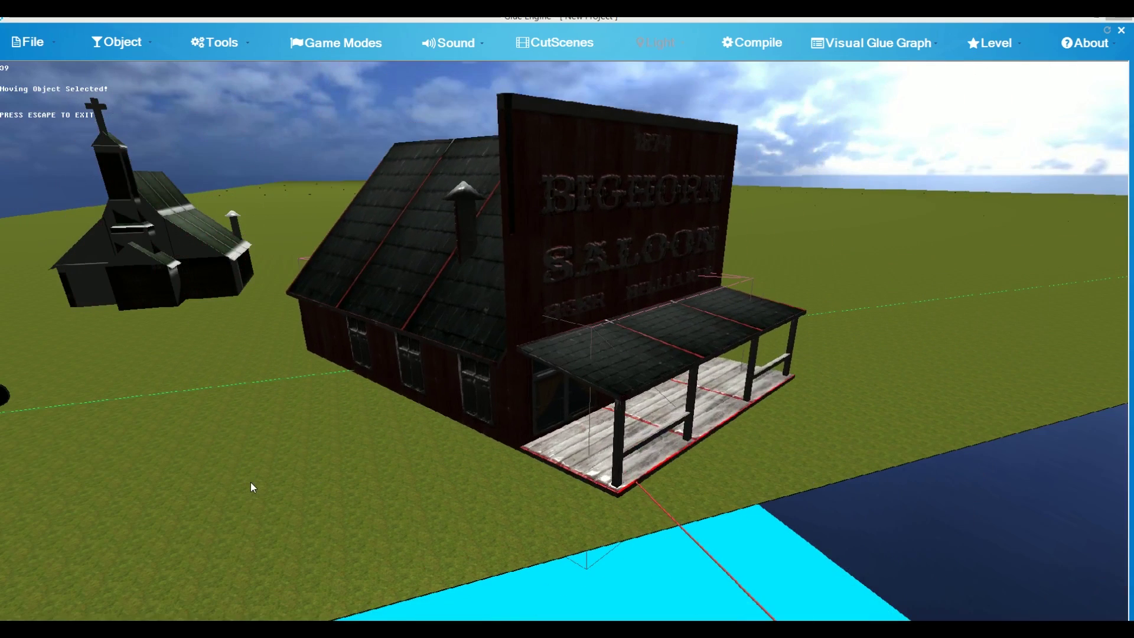
Rotate the saloon about its vertical axis so its signed front and porch face the near edge of the ground.
scroll(251, 482, "down", 8)
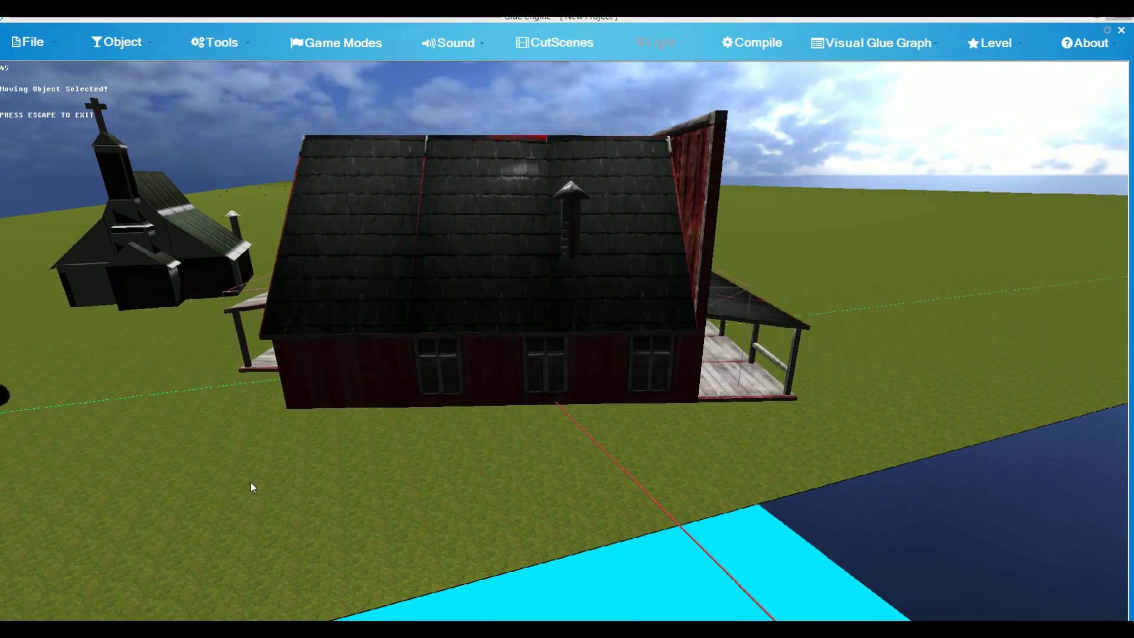
scroll(250, 482, "down", 4)
scroll(251, 482, "up", 6)
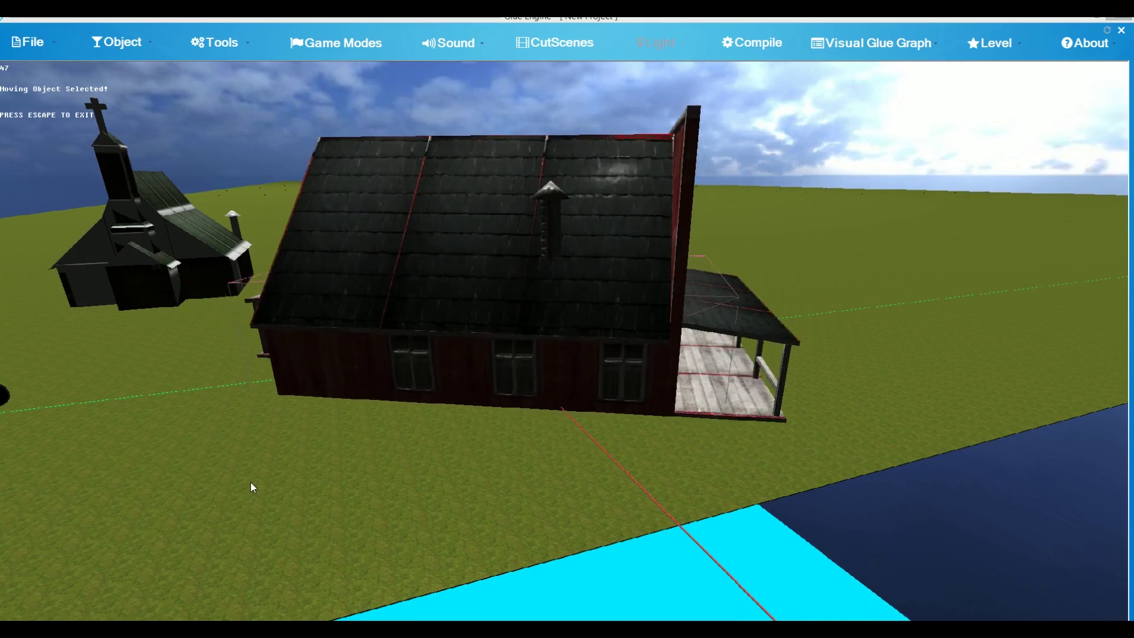
scroll(251, 482, "down", 6)
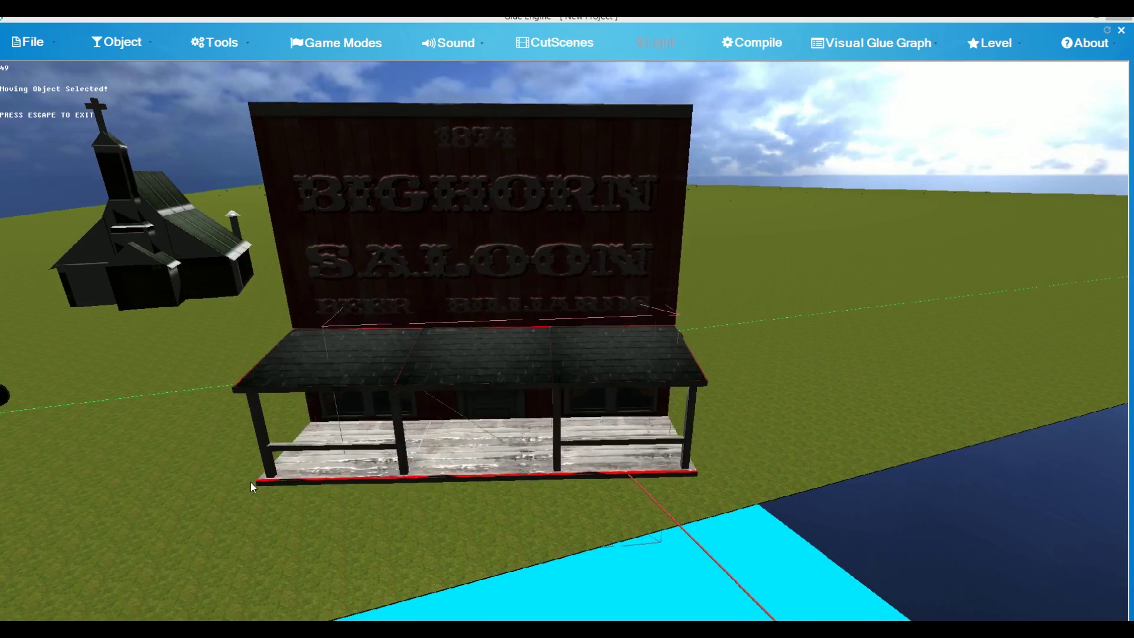
key("a")
right_click_drag(250, 482, 307, 482)
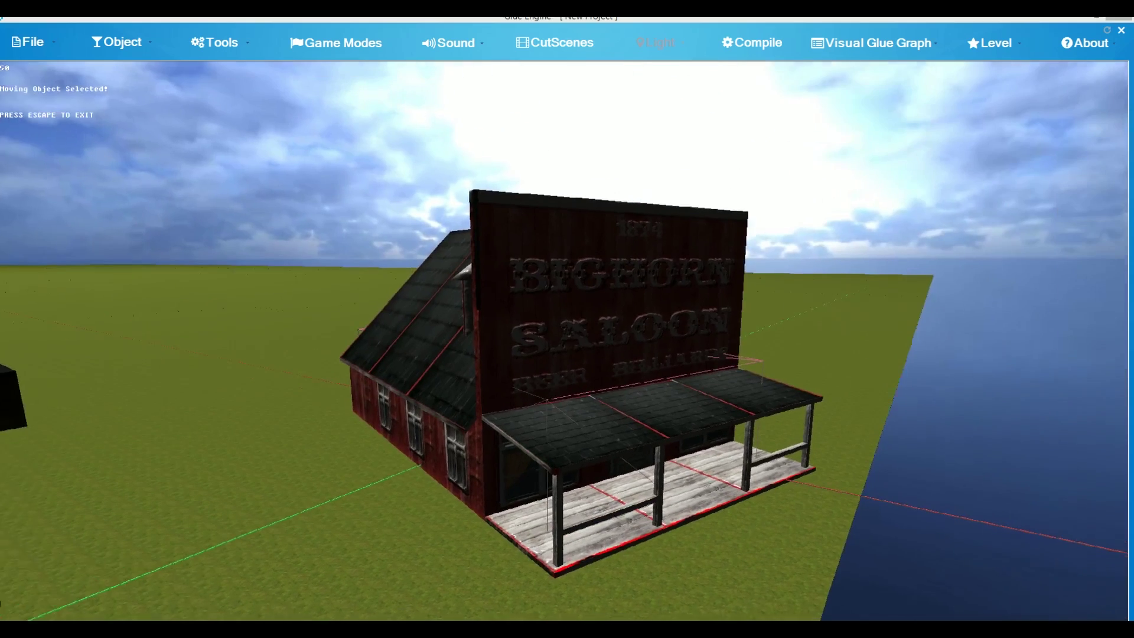